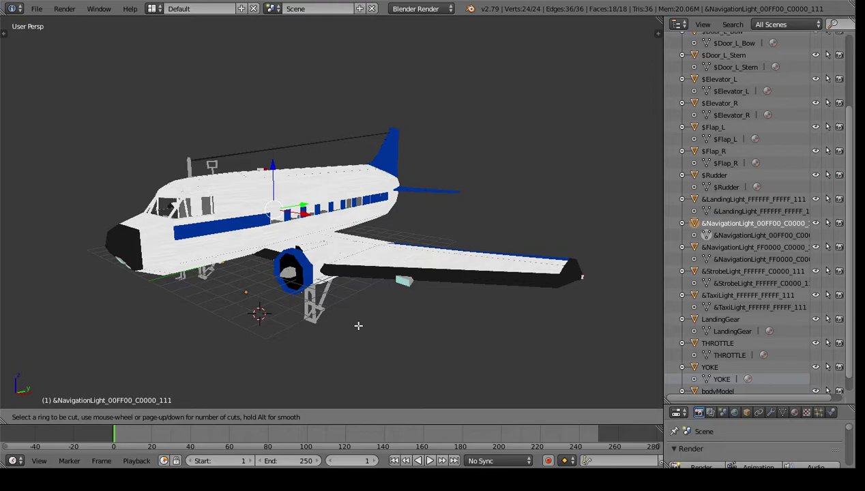
Add an edge loop to the green navigation light mesh with Loop Cut and Slide
{"action": "left_click", "coordinate": [268, 294]}
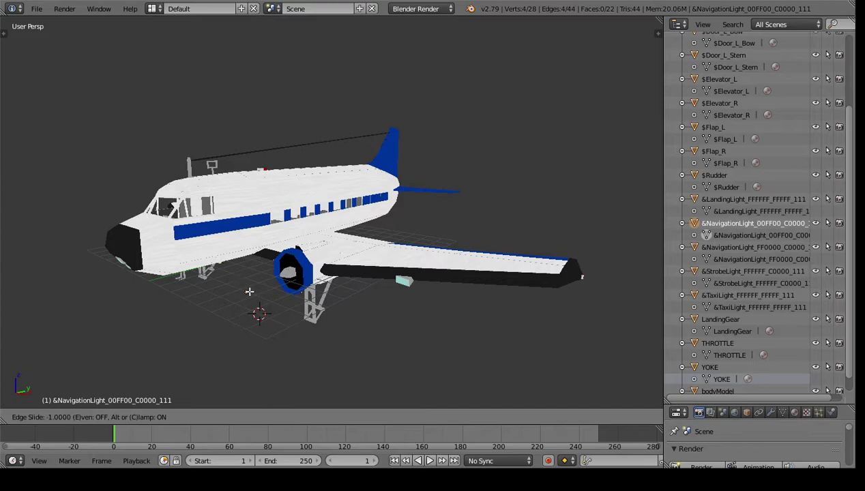
{"action": "left_click", "coordinate": [232, 286]}
Examine the passenger window openings along the fuselage side and the cabin interior behind them
{"action": "scroll", "coordinate": [230, 287], "scroll_direction": "up", "scroll_amount": 8}
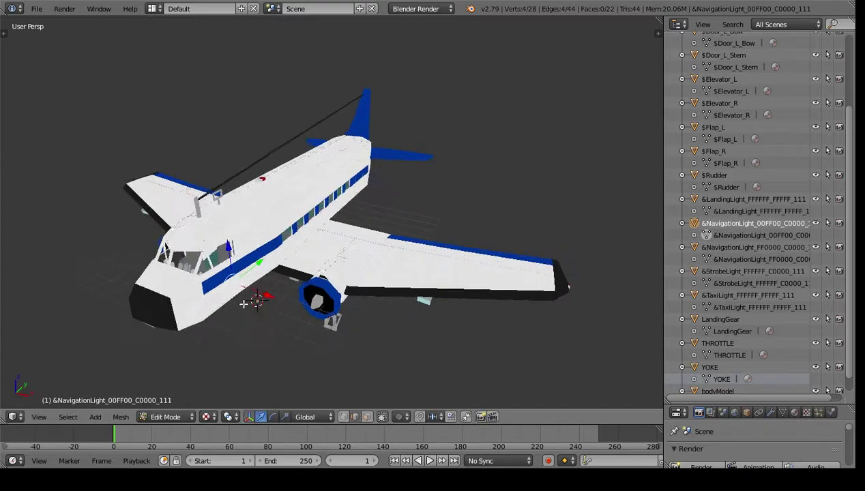
{"action": "middle_click_drag", "start_coordinate": [242, 277], "coordinate": [243, 275]}
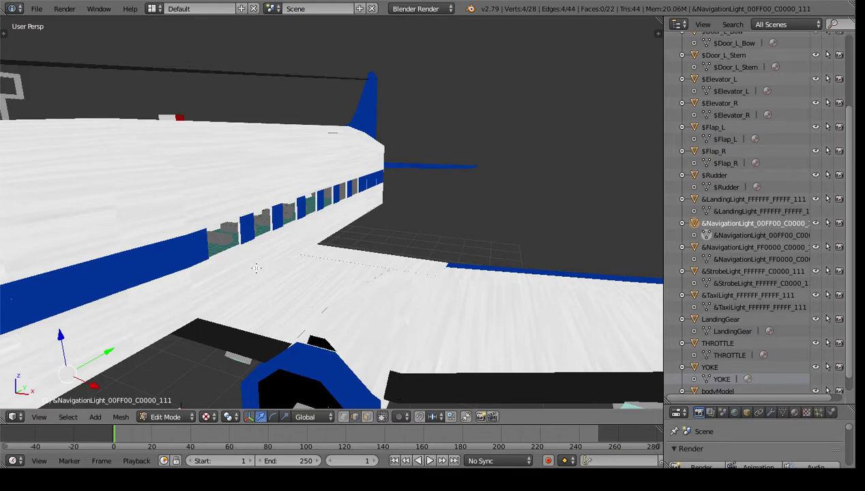
{"action": "middle_click_drag", "start_coordinate": [227, 291], "coordinate": [313, 295]}
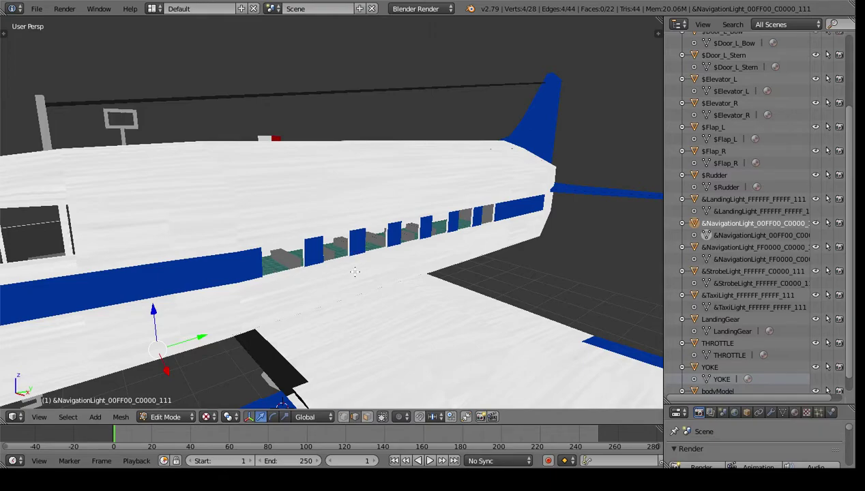
{"action": "scroll", "coordinate": [225, 291], "scroll_direction": "up", "scroll_amount": 5}
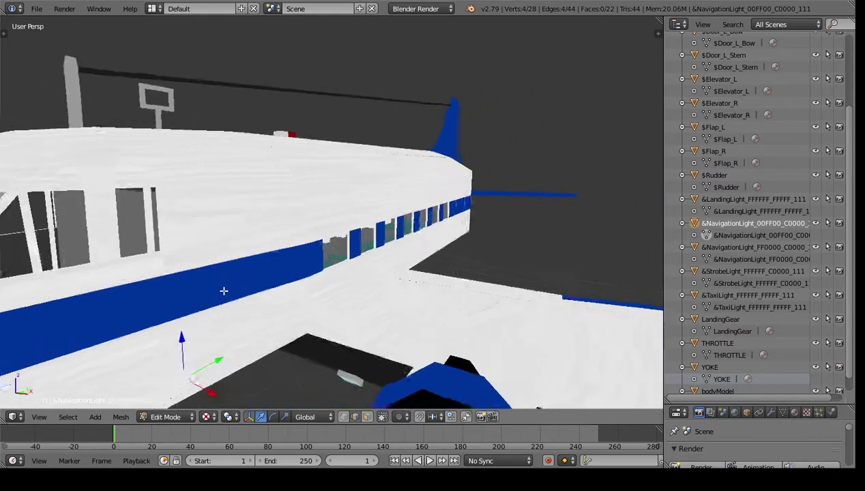
{"action": "scroll", "coordinate": [226, 291], "scroll_direction": "up", "scroll_amount": 3}
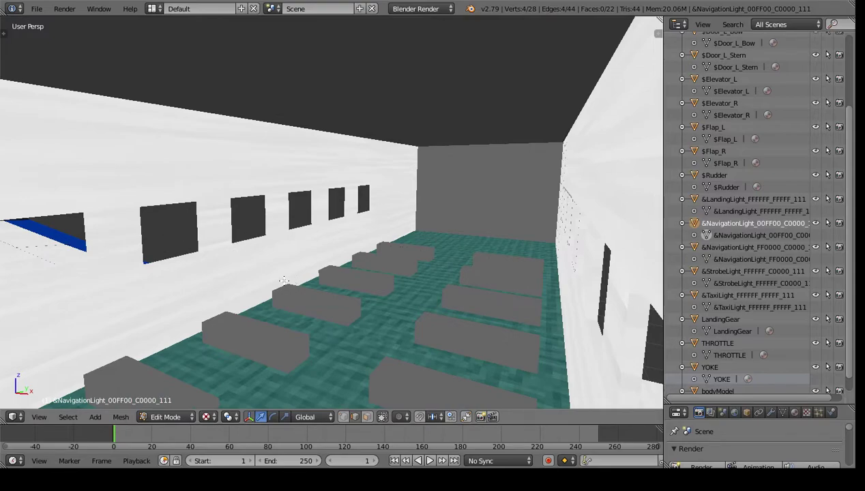
{"action": "scroll", "coordinate": [348, 324], "scroll_direction": "down", "scroll_amount": 4}
{"action": "scroll", "coordinate": [379, 329], "scroll_direction": "down", "scroll_amount": 4}
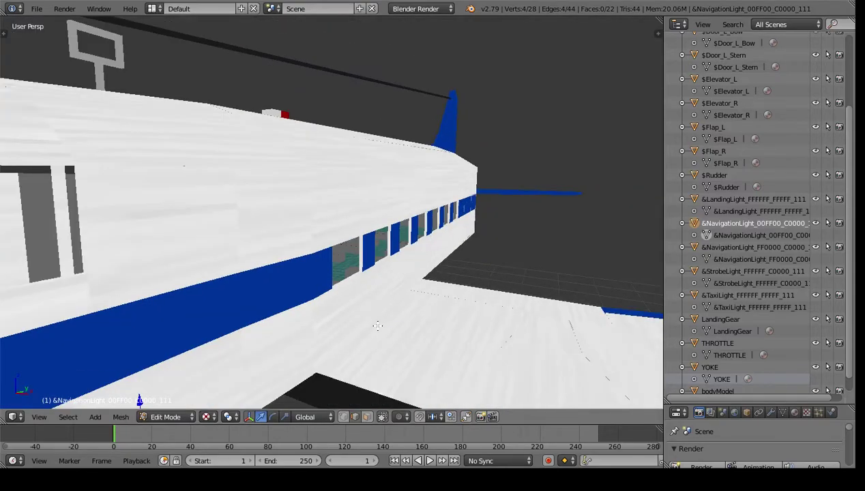
{"action": "scroll", "coordinate": [349, 342], "scroll_direction": "down", "scroll_amount": 3}
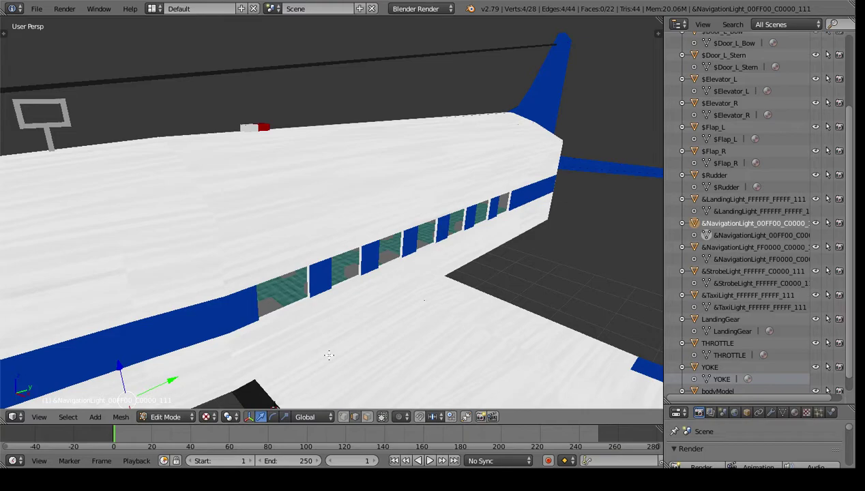
{"action": "middle_click_drag", "start_coordinate": [320, 339], "coordinate": [202, 319]}
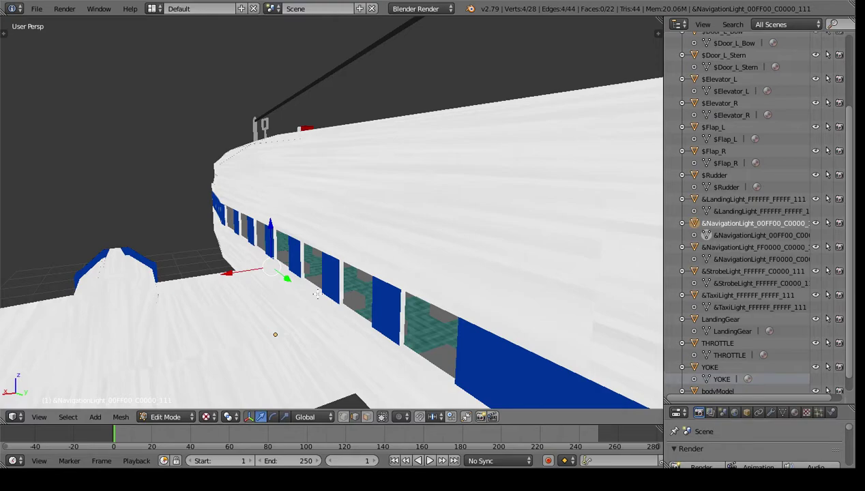
Try to triangulate the selected faces of the navigation light mesh
{"action": "left_click", "coordinate": [374, 215]}
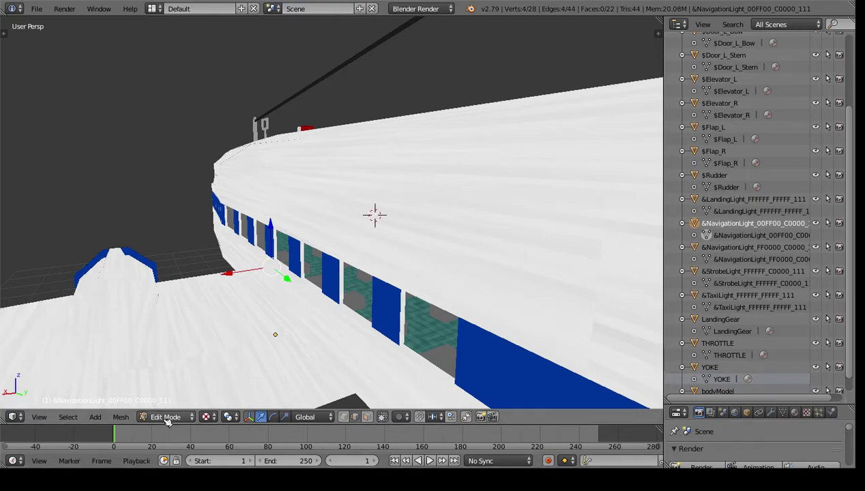
{"action": "left_click", "coordinate": [121, 417]}
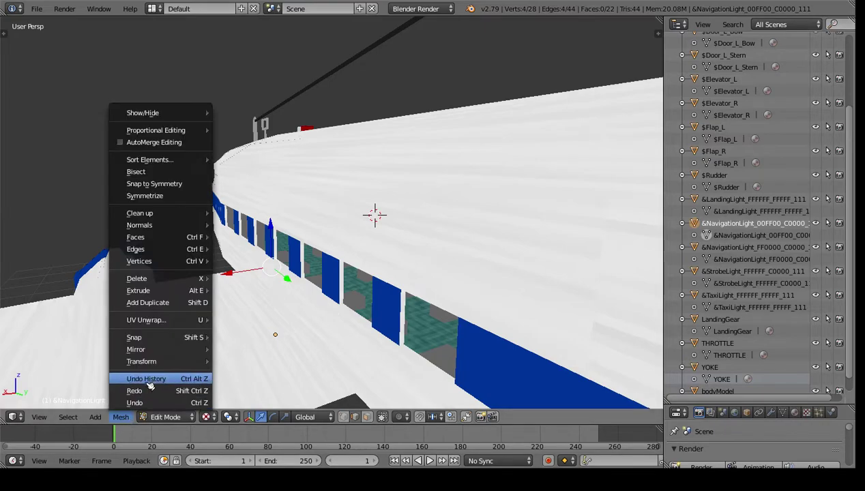
{"action": "mouse_move", "coordinate": [171, 242]}
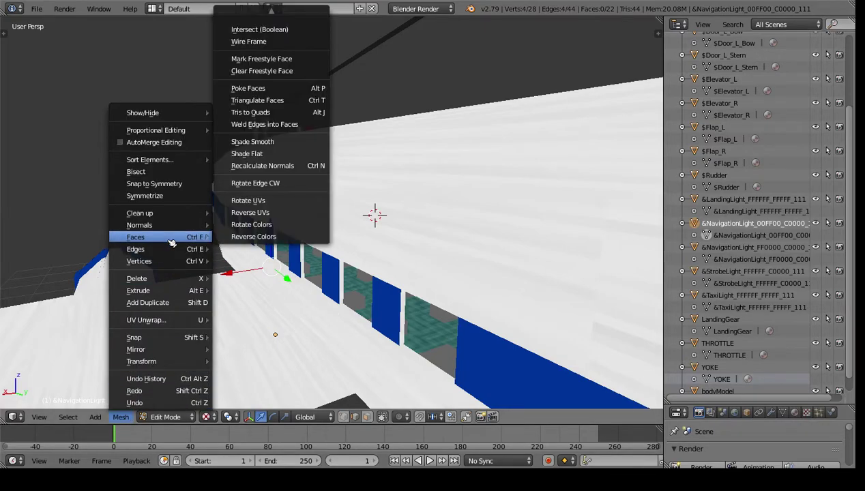
{"action": "left_click", "coordinate": [267, 101]}
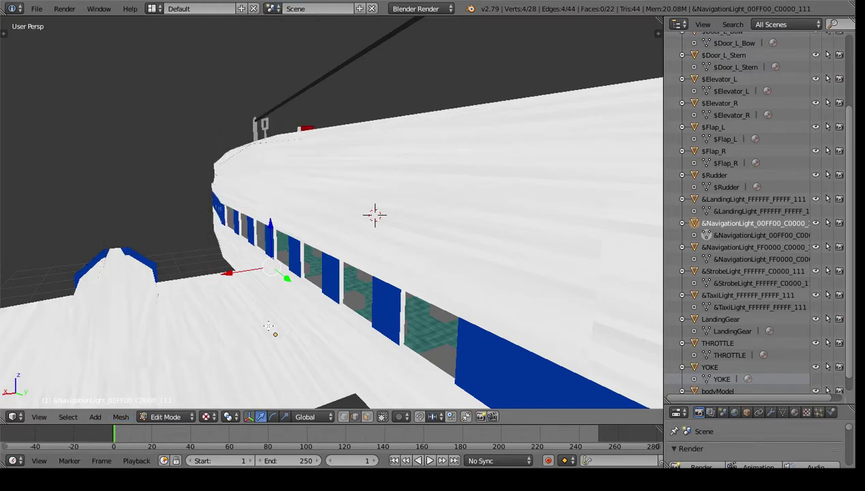
Set the viewport shading to Solid near the front passenger windows
{"action": "middle_click_drag", "start_coordinate": [276, 326], "coordinate": [370, 329]}
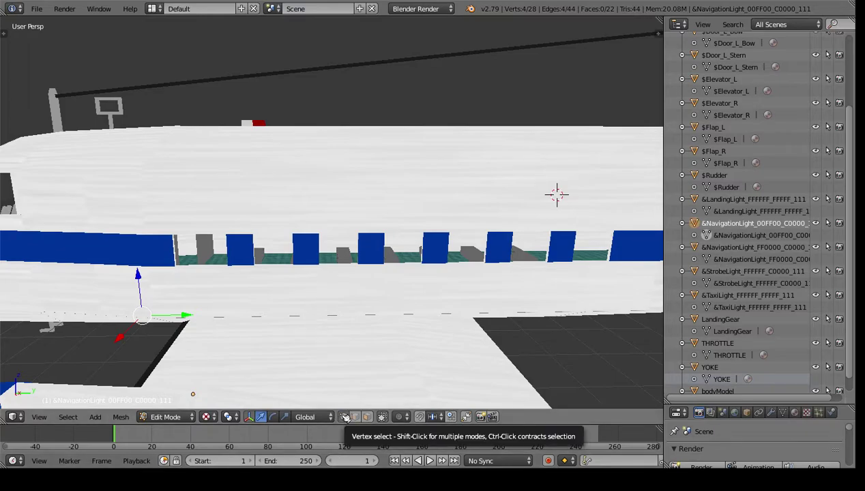
{"action": "scroll", "coordinate": [314, 276], "scroll_direction": "up", "scroll_amount": 6}
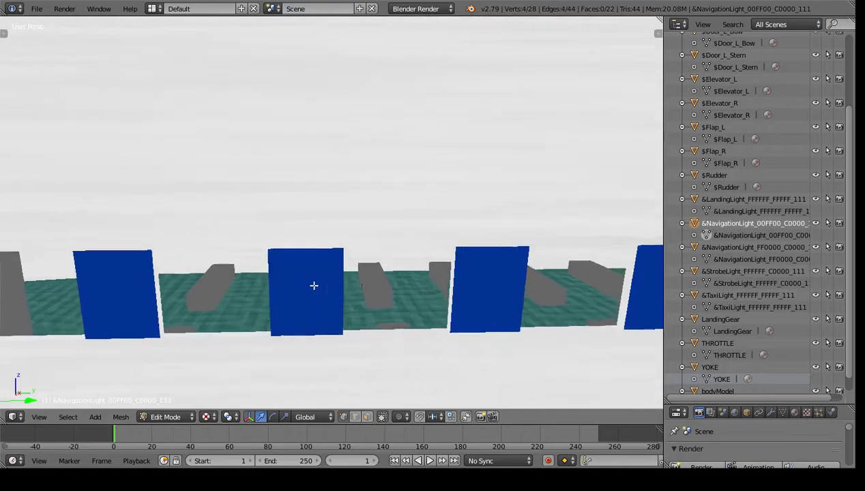
{"action": "scroll", "coordinate": [312, 286], "scroll_direction": "up", "scroll_amount": 3}
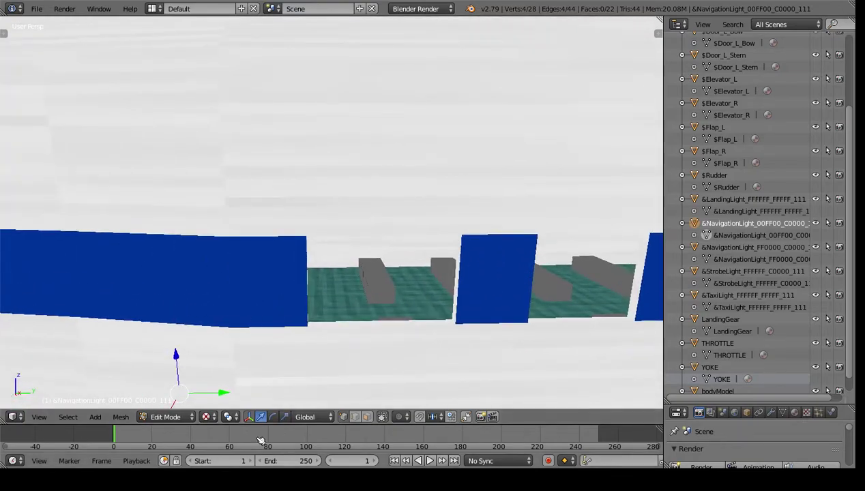
{"action": "left_click", "coordinate": [207, 417]}
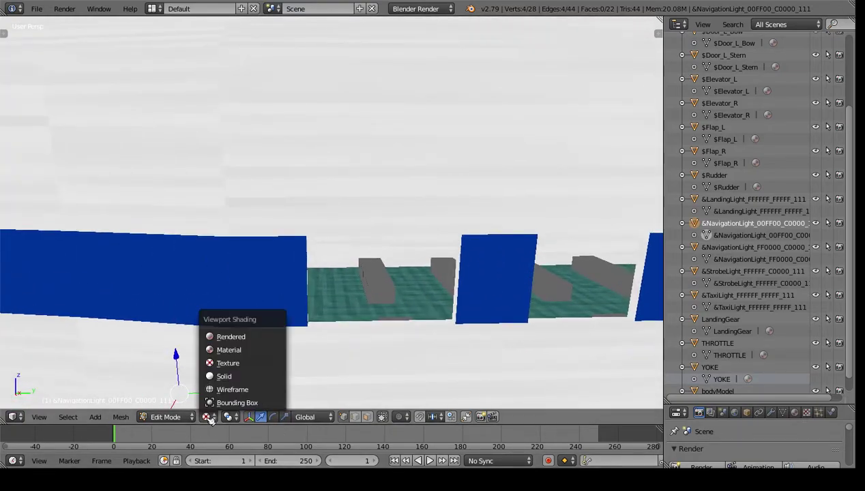
{"action": "left_click", "coordinate": [239, 383]}
Leave the navigation light mesh, select the bodyModel fuselage and enter Edit Mode on it
{"action": "scroll", "coordinate": [347, 315], "scroll_direction": "down", "scroll_amount": 3}
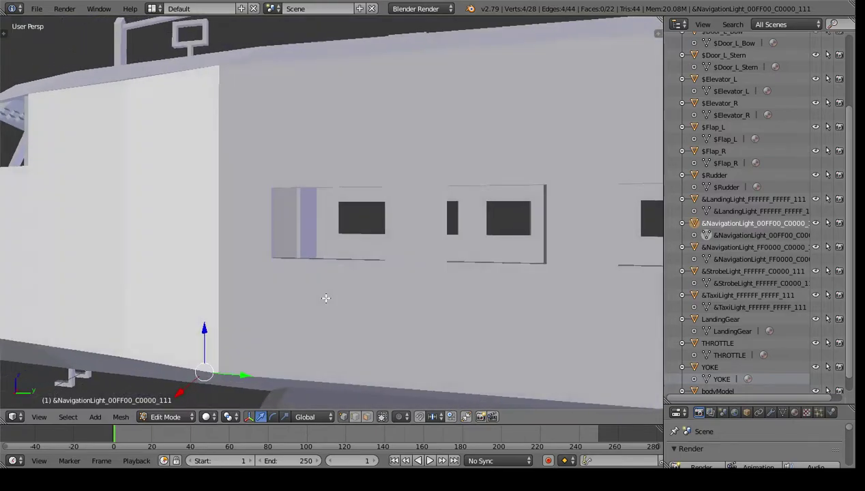
{"action": "middle_click_drag", "start_coordinate": [326, 298], "coordinate": [270, 312]}
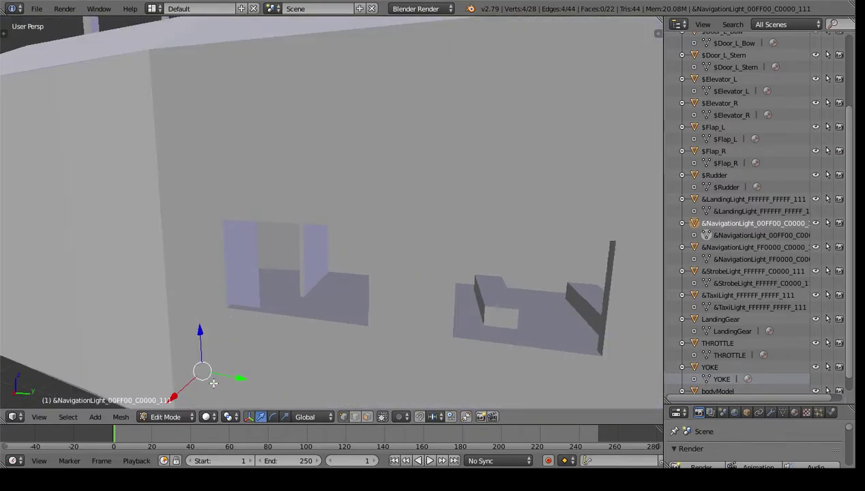
{"action": "left_click", "coordinate": [168, 417]}
{"action": "left_click", "coordinate": [169, 401]}
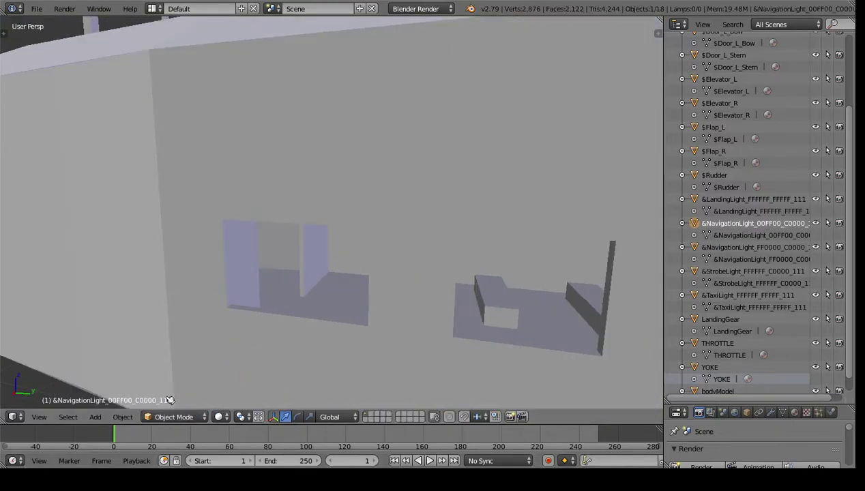
{"action": "right_click", "coordinate": [238, 351]}
{"action": "left_click", "coordinate": [172, 417]}
{"action": "left_click", "coordinate": [182, 389]}
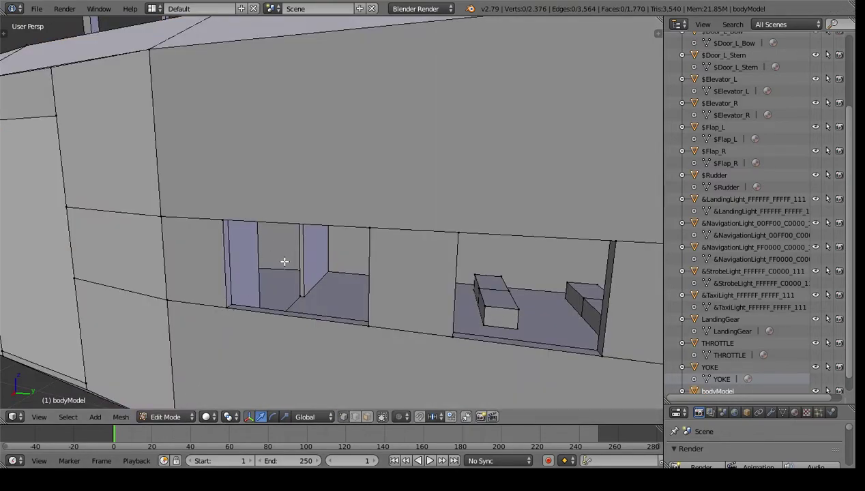
Fill the passenger window opening nearest the cockpit with a face between its four corner vertices
{"action": "right_click", "coordinate": [229, 306]}
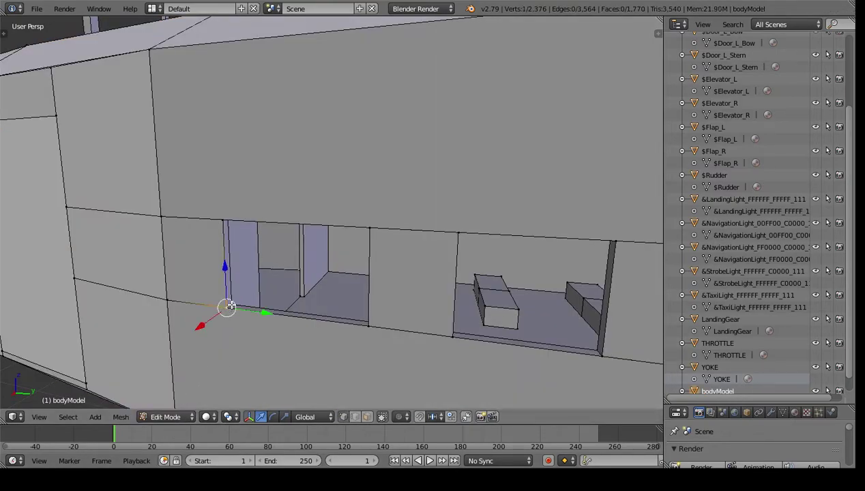
{"action": "right_click", "coordinate": [222, 219], "text": "shift"}
{"action": "right_click", "coordinate": [369, 227], "text": "shift"}
{"action": "right_click", "coordinate": [368, 326], "text": "shift"}
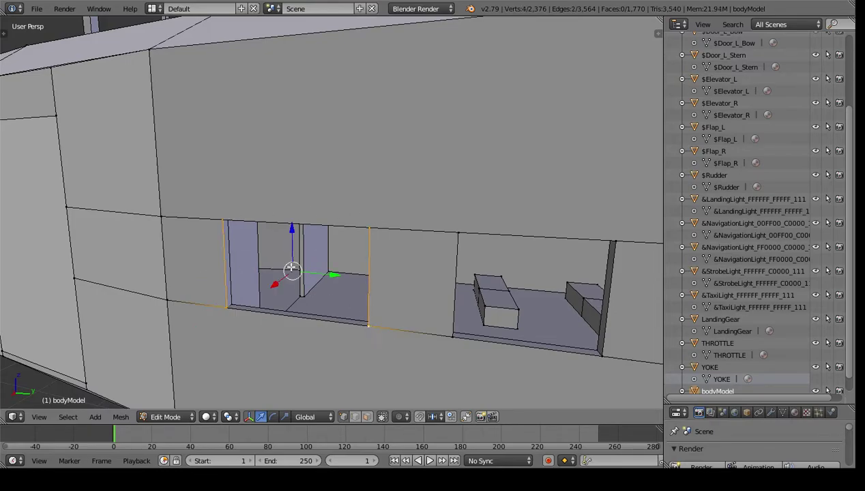
{"action": "key", "text": "f"}
Fill the second passenger window opening from the cockpit with a four-vertex face
{"action": "scroll", "coordinate": [444, 295], "scroll_direction": "down", "scroll_amount": 6}
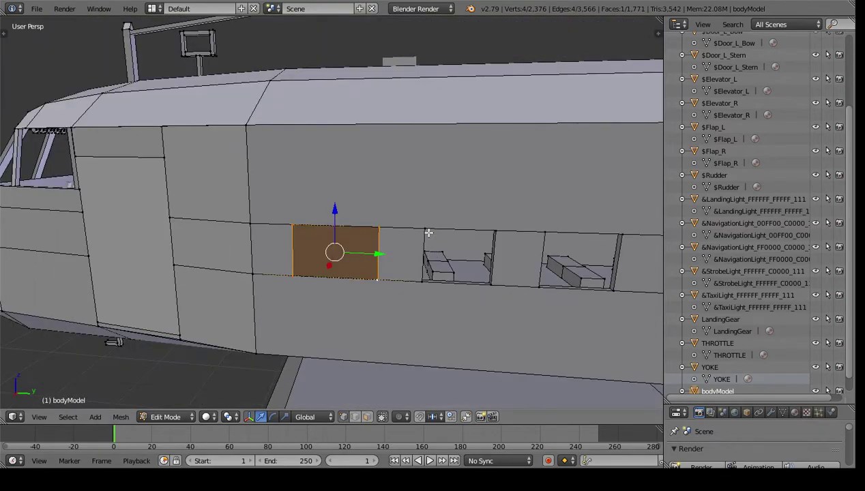
{"action": "right_click", "coordinate": [427, 231]}
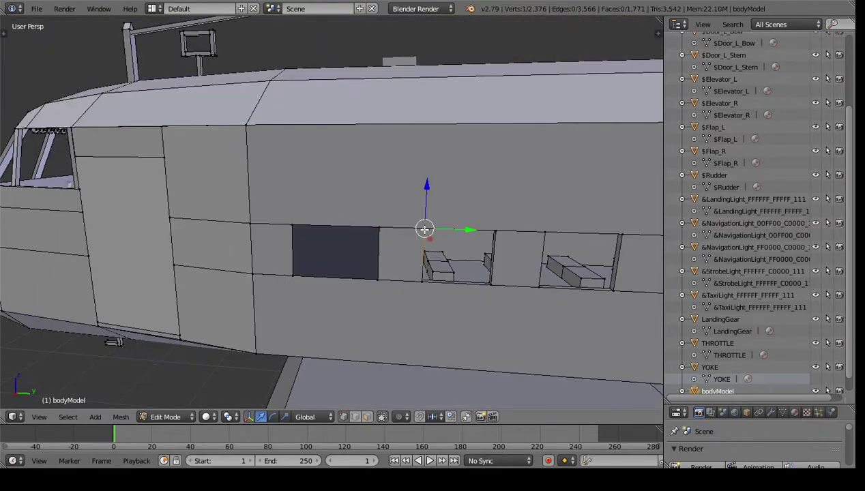
{"action": "right_click", "coordinate": [496, 231], "text": "shift"}
{"action": "right_click", "coordinate": [422, 280], "text": "shift"}
{"action": "right_click", "coordinate": [490, 283], "text": "shift"}
{"action": "key", "text": "f"}
Fill the third passenger window opening from the cockpit with a face between its corner vertices
{"action": "middle_click_drag", "start_coordinate": [507, 277], "coordinate": [405, 265]}
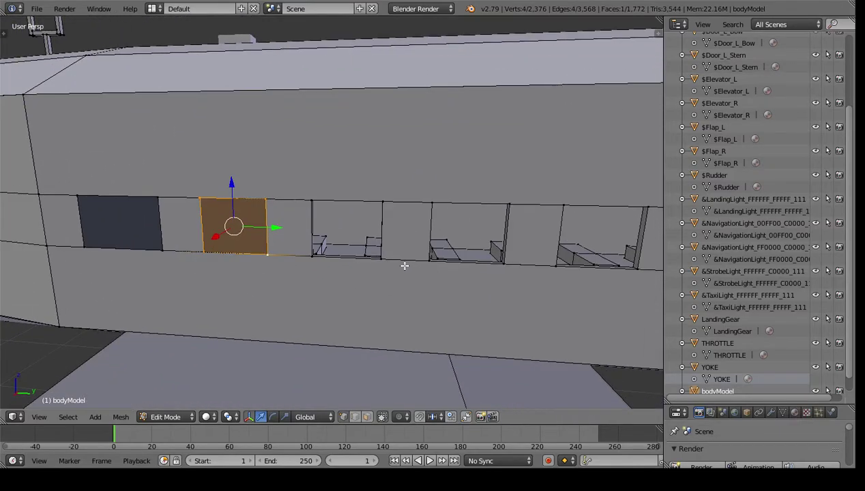
{"action": "right_click", "coordinate": [311, 201]}
{"action": "right_click", "coordinate": [382, 259], "text": "shift"}
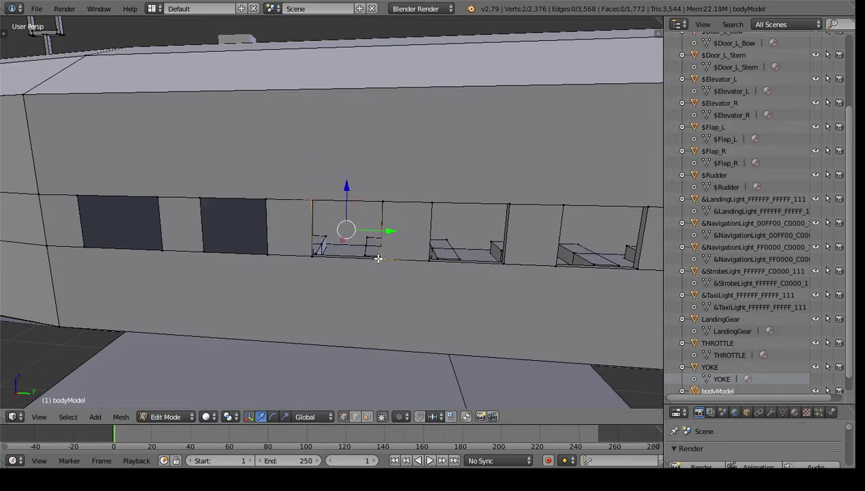
{"action": "right_click", "coordinate": [312, 256], "text": "shift"}
{"action": "right_click", "coordinate": [383, 202], "text": "shift"}
{"action": "key", "text": "f"}
Create a face across the four corners of the fourth passenger window opening
{"action": "right_click", "coordinate": [431, 204]}
{"action": "right_click", "coordinate": [508, 203], "text": "shift"}
{"action": "right_click", "coordinate": [503, 262], "text": "shift"}
{"action": "right_click", "coordinate": [430, 260], "text": "shift"}
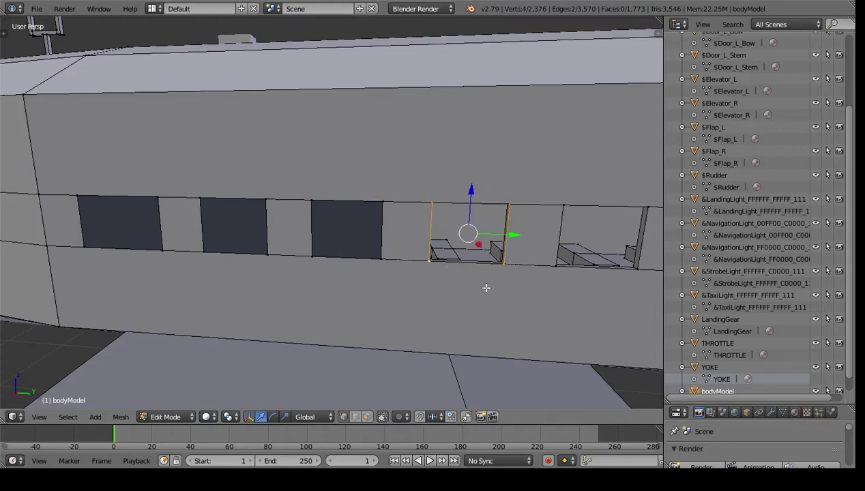
{"action": "key", "text": "f"}
Create a face across the four corners of the fifth passenger window opening
{"action": "middle_click_drag", "start_coordinate": [544, 277], "coordinate": [240, 284], "text": "shift"}
{"action": "scroll", "coordinate": [236, 250], "scroll_direction": "up", "scroll_amount": 4}
{"action": "middle_click_drag", "start_coordinate": [183, 268], "coordinate": [212, 220]}
{"action": "right_click", "coordinate": [243, 195]}
{"action": "right_click", "coordinate": [412, 193], "text": "shift"}
{"action": "right_click", "coordinate": [407, 321], "text": "shift"}
{"action": "right_click", "coordinate": [246, 327], "text": "shift"}
{"action": "key", "text": "f"}
Close the sixth passenger window opening with a face between its four corner vertices
{"action": "scroll", "coordinate": [301, 309], "scroll_direction": "down", "scroll_amount": 2}
{"action": "middle_click_drag", "start_coordinate": [423, 288], "coordinate": [320, 308], "text": "shift"}
{"action": "right_click", "coordinate": [253, 239]}
{"action": "right_click", "coordinate": [361, 238], "text": "shift"}
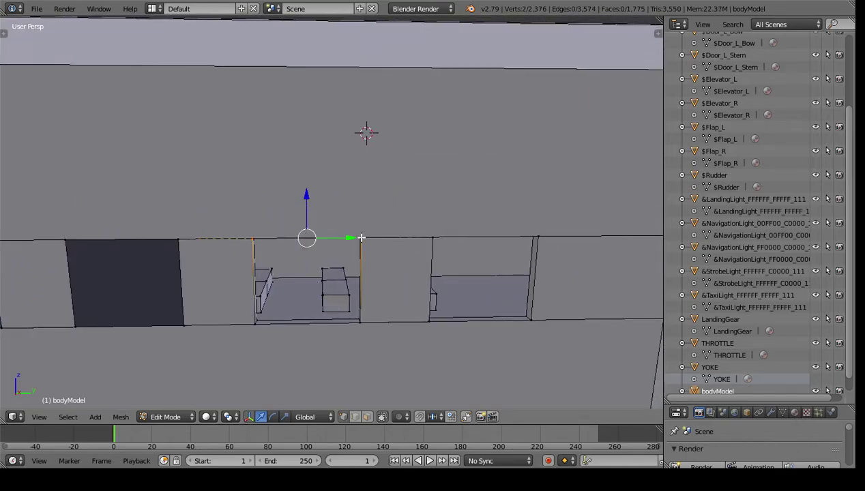
{"action": "right_click", "coordinate": [361, 322], "text": "shift"}
{"action": "right_click", "coordinate": [256, 323], "text": "shift"}
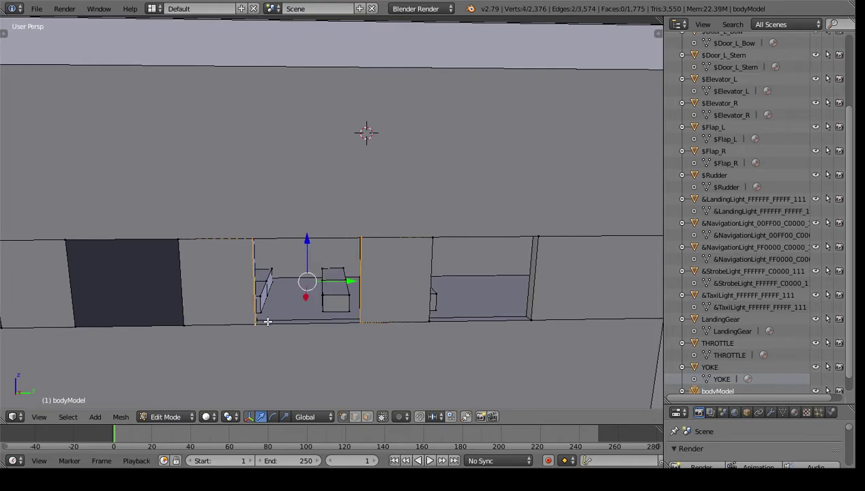
{"action": "key", "text": "f"}
Close the rearmost, seventh passenger window opening with a face between its four corner vertices
{"action": "right_click", "coordinate": [432, 238]}
{"action": "right_click", "coordinate": [537, 237], "text": "shift"}
{"action": "right_click", "coordinate": [532, 319], "text": "shift"}
{"action": "right_click", "coordinate": [429, 321], "text": "shift"}
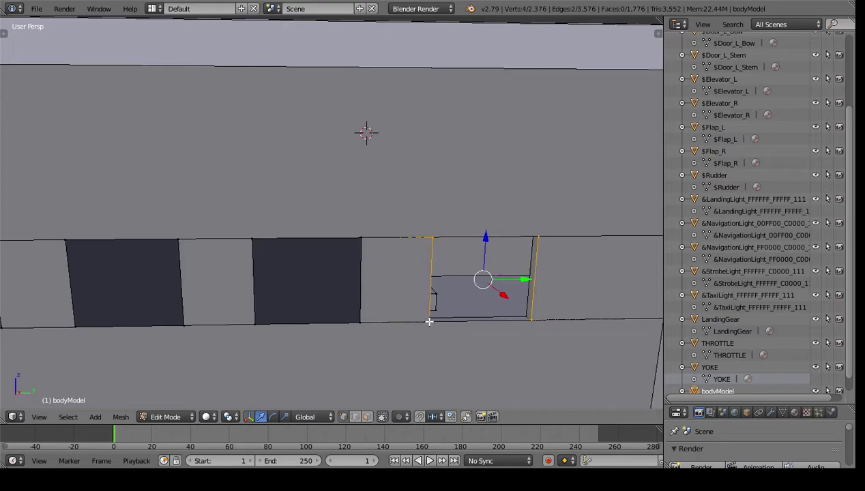
{"action": "key", "text": "f"}
Inspect the row of new window faces along the fuselage side from several angles
{"action": "scroll", "coordinate": [415, 313], "scroll_direction": "down", "scroll_amount": 5}
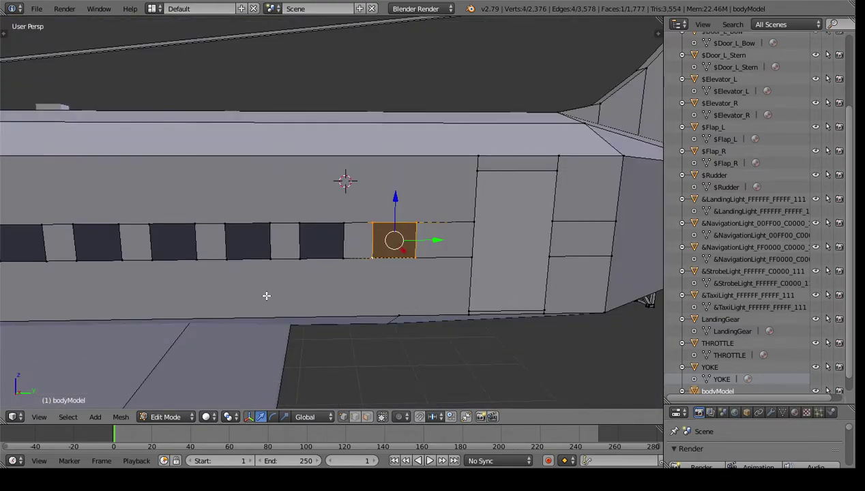
{"action": "middle_click_drag", "start_coordinate": [221, 303], "coordinate": [407, 340], "text": "shift"}
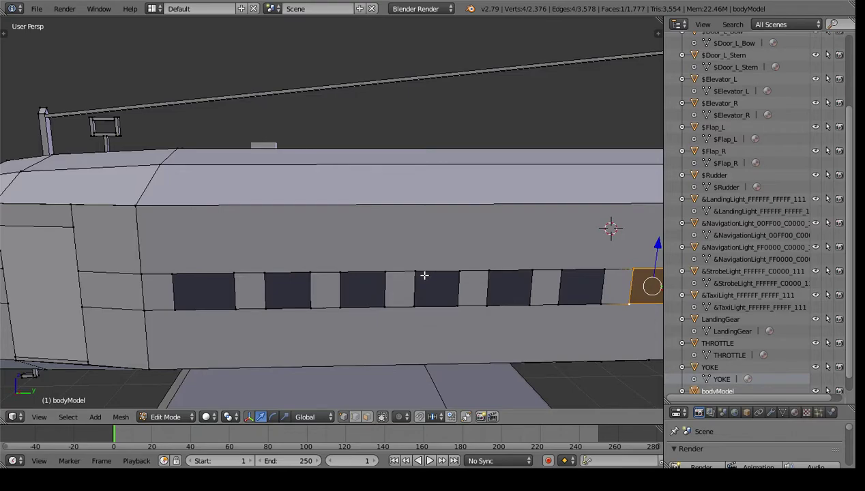
{"action": "middle_click_drag", "start_coordinate": [230, 194], "coordinate": [228, 219]}
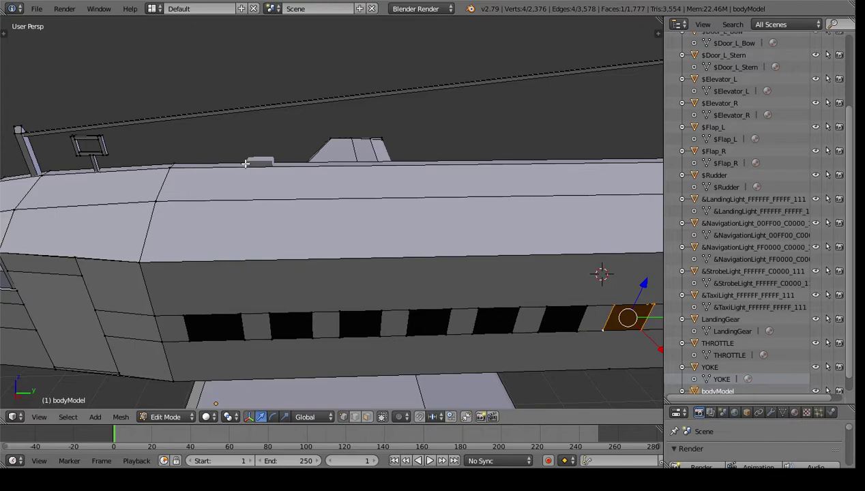
{"action": "middle_click_drag", "start_coordinate": [232, 359], "coordinate": [212, 236]}
{"action": "scroll", "coordinate": [243, 245], "scroll_direction": "up", "scroll_amount": 2}
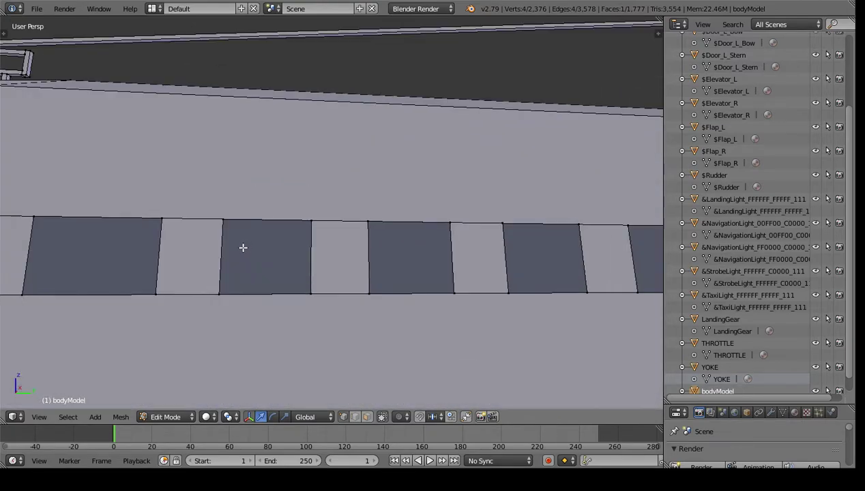
Check the window faces in Texture viewport shading, then return the viewport to Solid shading
{"action": "middle_click_drag", "start_coordinate": [217, 288], "coordinate": [212, 305]}
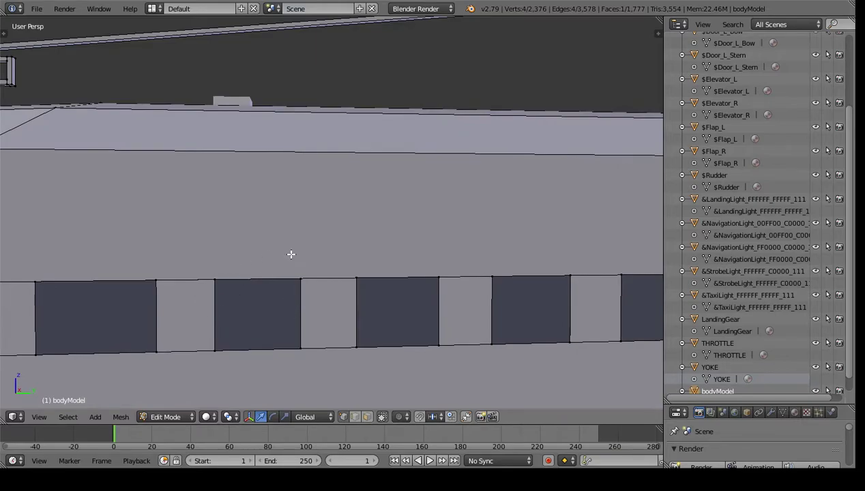
{"action": "middle_click_drag", "start_coordinate": [421, 329], "coordinate": [294, 313]}
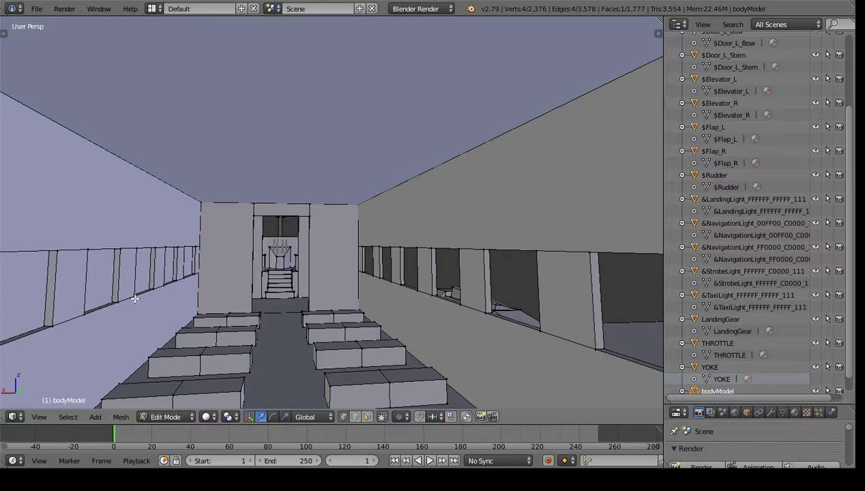
{"action": "middle_click_drag", "start_coordinate": [123, 303], "coordinate": [247, 308]}
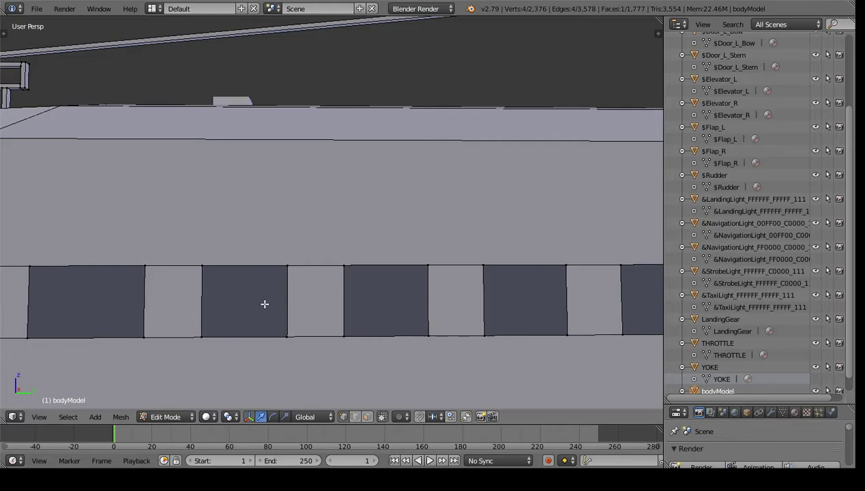
{"action": "left_click", "coordinate": [208, 416]}
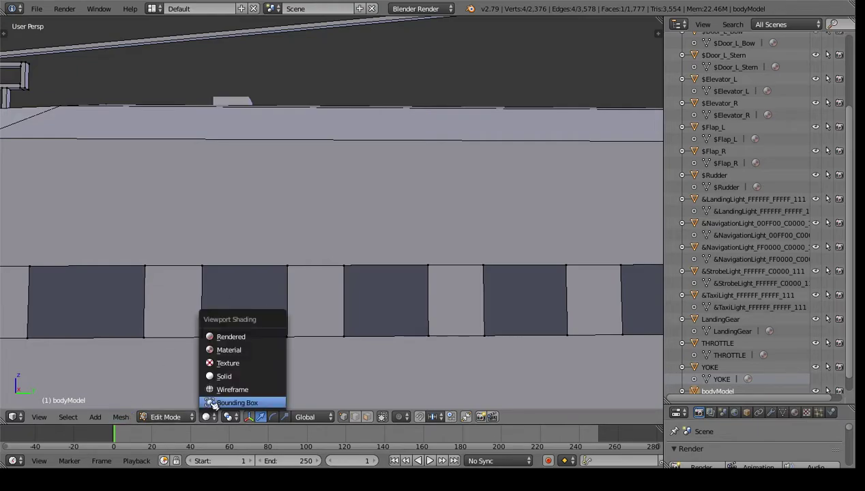
{"action": "left_click", "coordinate": [227, 362]}
{"action": "scroll", "coordinate": [228, 363], "scroll_direction": "down", "scroll_amount": 2}
{"action": "middle_click_drag", "start_coordinate": [228, 362], "coordinate": [241, 305]}
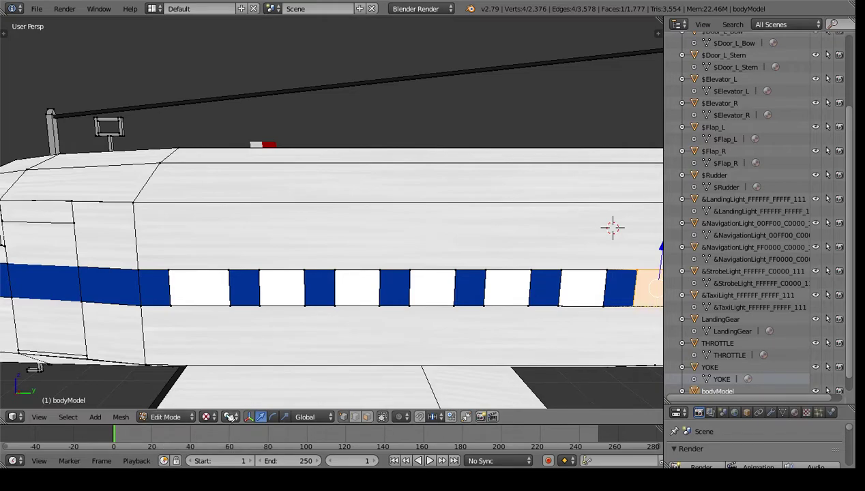
{"action": "left_click", "coordinate": [209, 417]}
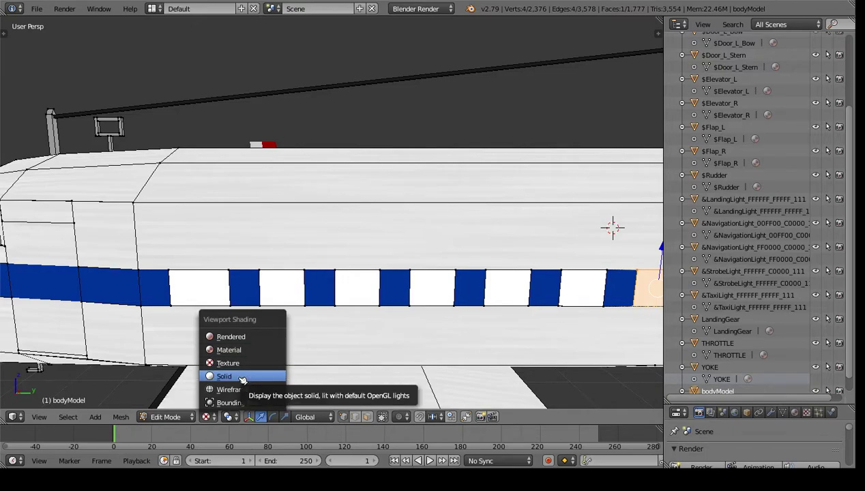
{"action": "left_click", "coordinate": [242, 377]}
{"action": "mouse_move", "coordinate": [365, 328]}
{"action": "middle_mouse_down"}
{"action": "mouse_move", "coordinate": [367, 336]}
{"action": "mouse_move", "coordinate": [340, 350]}
{"action": "mouse_move", "coordinate": [277, 325]}
{"action": "mouse_move", "coordinate": [89, 311]}
{"action": "mouse_move", "coordinate": [256, 348]}
{"action": "mouse_move", "coordinate": [239, 339]}
{"action": "mouse_move", "coordinate": [261, 255]}
{"action": "middle_mouse_up"}
{"action": "right_click", "coordinate": [207, 190], "text": "shift"}
{"action": "right_click", "coordinate": [296, 191], "text": "shift"}
{"action": "right_click", "coordinate": [299, 264], "text": "shift"}
{"action": "right_click", "coordinate": [209, 263], "text": "shift"}
{"action": "middle_click_drag", "start_coordinate": [209, 266], "coordinate": [334, 295]}
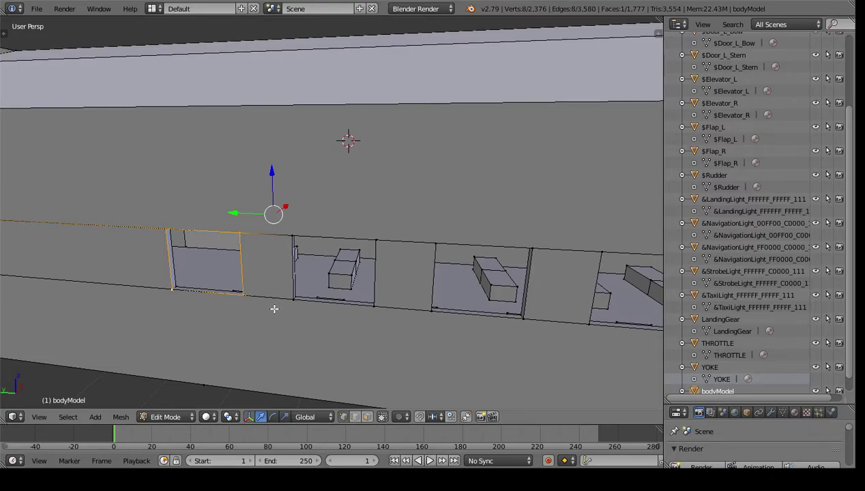
{"action": "right_click", "coordinate": [251, 278]}
Create a face across the four corners of the rearmost passenger window opening on the fuselage's starboard side
{"action": "right_click", "coordinate": [163, 228]}
{"action": "right_click", "coordinate": [240, 230], "text": "shift"}
{"action": "right_click", "coordinate": [244, 299], "text": "shift"}
{"action": "right_click", "coordinate": [170, 285], "text": "shift"}
{"action": "key", "text": "f"}
Close the second starboard passenger window opening from the rear with a face between its four corner vertices
{"action": "scroll", "coordinate": [218, 296], "scroll_direction": "up", "scroll_amount": 3}
{"action": "scroll", "coordinate": [224, 297], "scroll_direction": "up", "scroll_amount": 2}
{"action": "middle_click_drag", "start_coordinate": [219, 288], "coordinate": [245, 269]}
{"action": "scroll", "coordinate": [245, 270], "scroll_direction": "down", "scroll_amount": 5}
{"action": "middle_click_drag", "start_coordinate": [321, 272], "coordinate": [301, 291]}
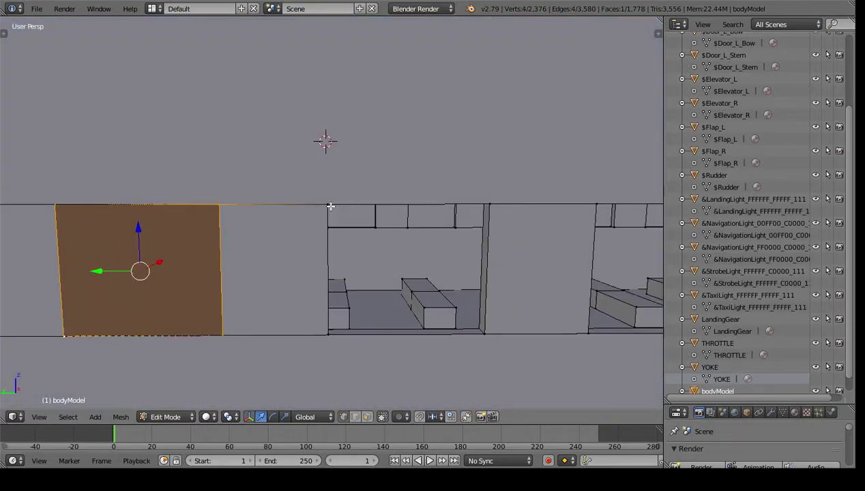
{"action": "right_click", "coordinate": [330, 206]}
{"action": "right_click", "coordinate": [491, 206], "text": "shift"}
{"action": "right_click", "coordinate": [486, 335], "text": "shift"}
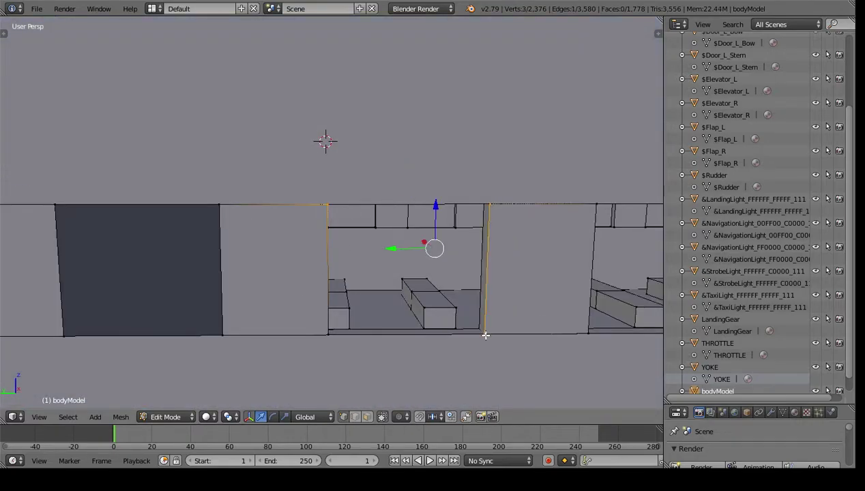
{"action": "right_click", "coordinate": [330, 332], "text": "shift"}
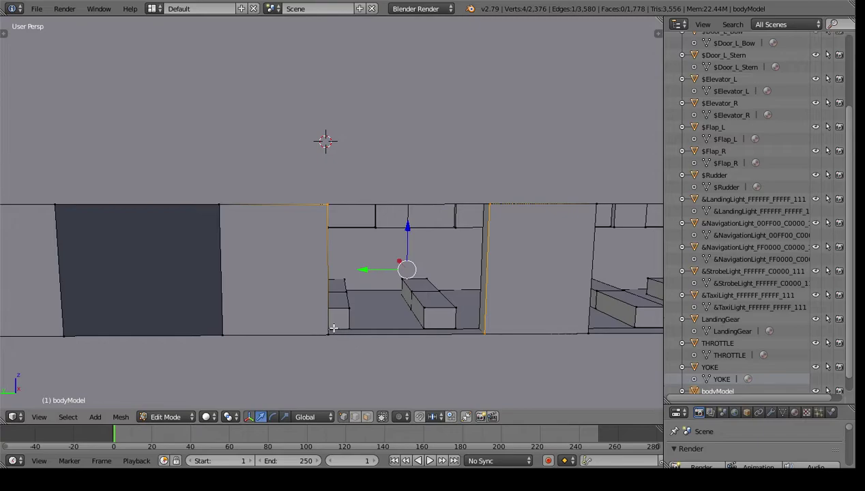
{"action": "key", "text": "f"}
Create a face across the four corners of the third starboard passenger window opening from the rear
{"action": "middle_click_drag", "start_coordinate": [624, 339], "coordinate": [370, 324], "text": "shift"}
{"action": "right_click", "coordinate": [248, 191]}
{"action": "right_click", "coordinate": [414, 194], "text": "shift"}
{"action": "right_click", "coordinate": [411, 322], "text": "shift"}
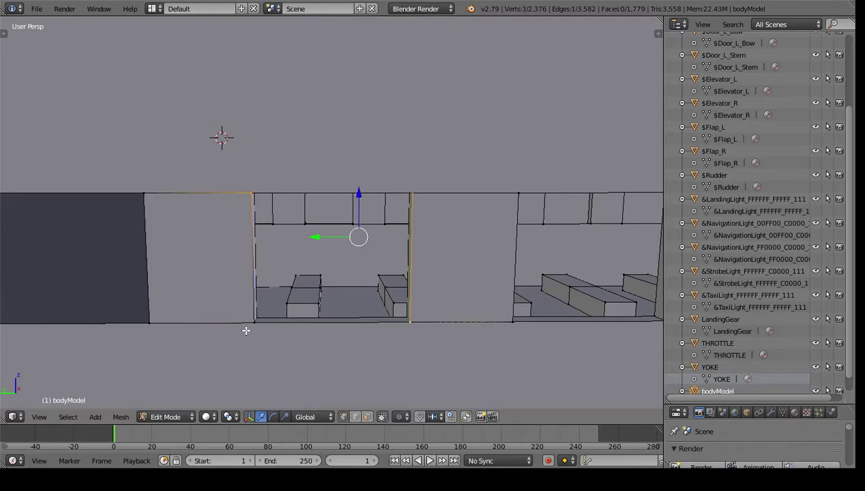
{"action": "right_click", "coordinate": [253, 323], "text": "shift"}
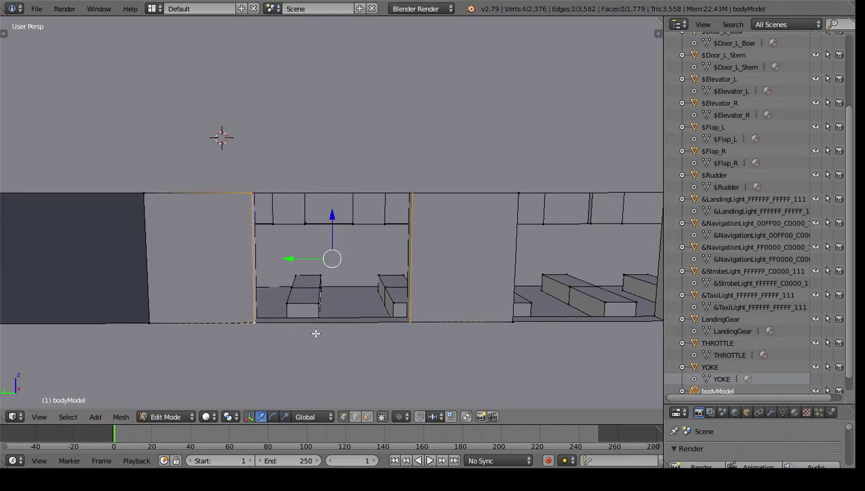
{"action": "key", "text": "f"}
Fill the fourth starboard passenger window opening from the rear with a four-vertex face
{"action": "scroll", "coordinate": [352, 325], "scroll_direction": "down", "scroll_amount": 3}
{"action": "middle_click_drag", "start_coordinate": [437, 280], "coordinate": [326, 317], "text": "shift"}
{"action": "right_click", "coordinate": [301, 245]}
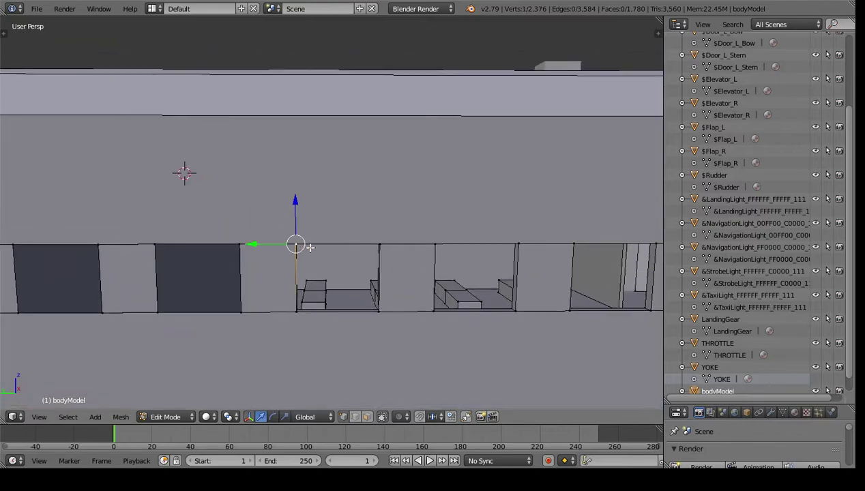
{"action": "right_click", "coordinate": [382, 249], "text": "shift"}
{"action": "right_click", "coordinate": [380, 314], "text": "shift"}
{"action": "right_click", "coordinate": [301, 315], "text": "shift"}
{"action": "key", "text": "f"}
Create a face between the four corner vertices of the fifth starboard passenger window opening from the rear
{"action": "middle_click_drag", "start_coordinate": [469, 320], "coordinate": [357, 318], "text": "shift"}
{"action": "scroll", "coordinate": [345, 314], "scroll_direction": "up", "scroll_amount": 1}
{"action": "right_click", "coordinate": [263, 260]}
{"action": "right_click", "coordinate": [375, 260], "text": "shift"}
{"action": "right_click", "coordinate": [374, 350], "text": "shift"}
{"action": "right_click", "coordinate": [266, 352], "text": "shift"}
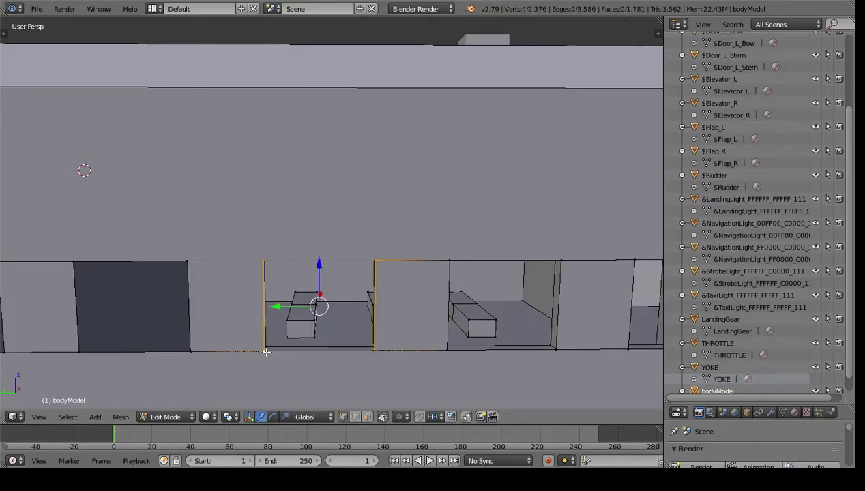
{"action": "key", "text": "f"}
Close the sixth starboard passenger window opening from the rear with a face across its four corners
{"action": "middle_click_drag", "start_coordinate": [462, 348], "coordinate": [312, 318]}
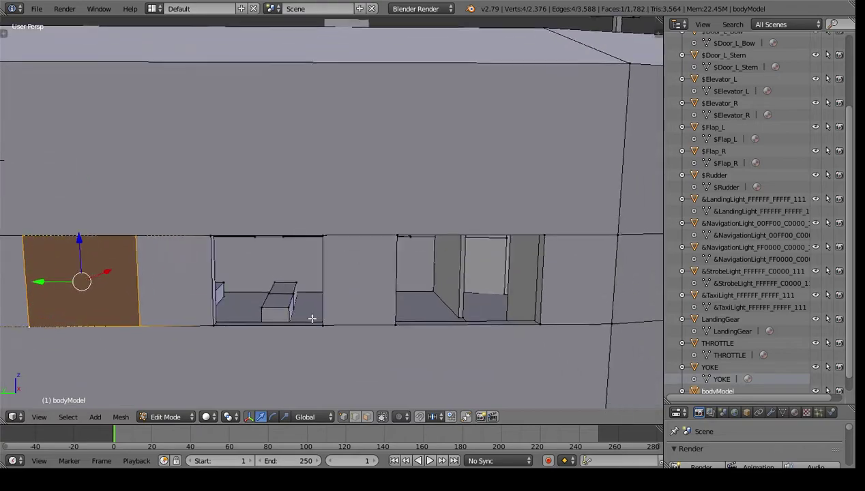
{"action": "right_click", "coordinate": [213, 239]}
{"action": "right_click", "coordinate": [323, 234], "text": "shift"}
{"action": "right_click", "coordinate": [322, 325], "text": "shift"}
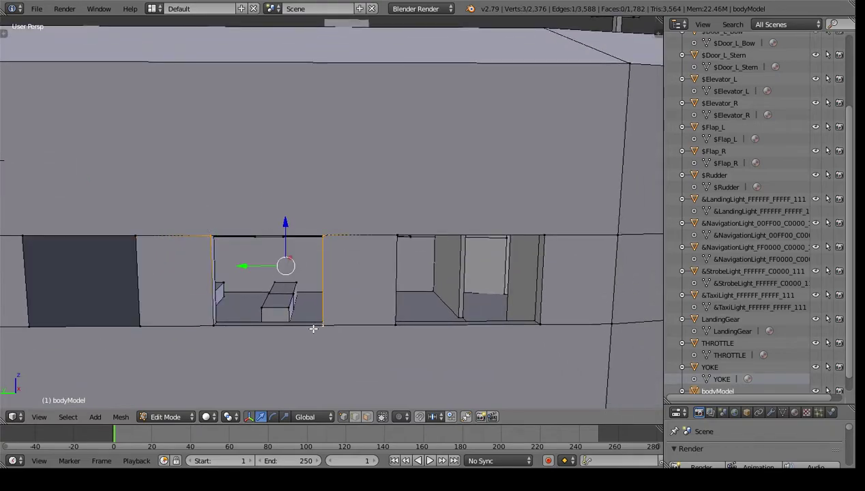
{"action": "right_click", "coordinate": [212, 325], "text": "shift"}
{"action": "key", "text": "f"}
Fill the frontmost, seventh starboard passenger window opening with a face between its four corner vertices
{"action": "middle_click_drag", "start_coordinate": [451, 332], "coordinate": [306, 281]}
{"action": "right_click", "coordinate": [238, 230]}
{"action": "right_click", "coordinate": [393, 233], "text": "shift"}
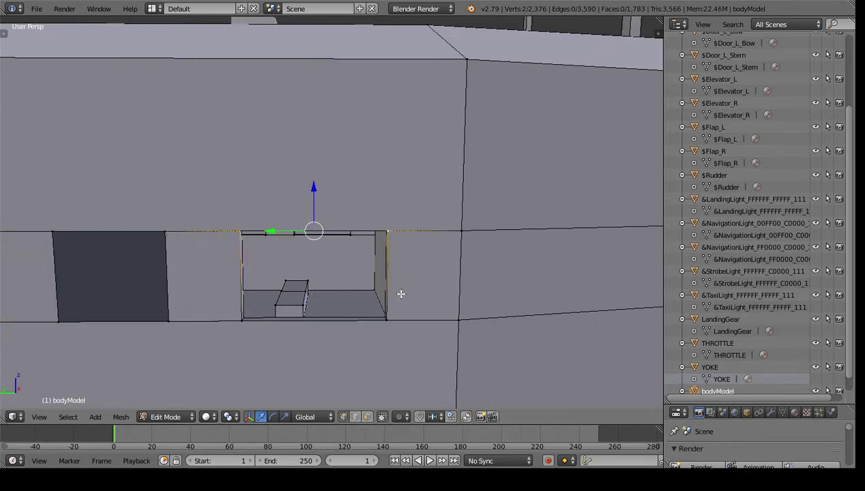
{"action": "right_click", "coordinate": [389, 321], "text": "shift"}
{"action": "right_click", "coordinate": [240, 322], "text": "shift"}
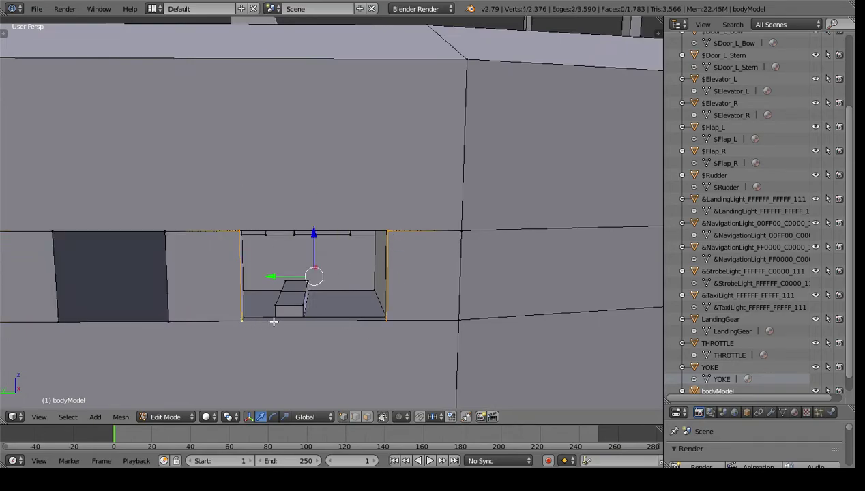
{"action": "key", "text": "f"}
Create a face across the starboard cockpit side window, between the fuselage edge and the upright pillar
{"action": "scroll", "coordinate": [273, 319], "scroll_direction": "down", "scroll_amount": 2}
{"action": "middle_click_drag", "start_coordinate": [493, 266], "coordinate": [478, 275]}
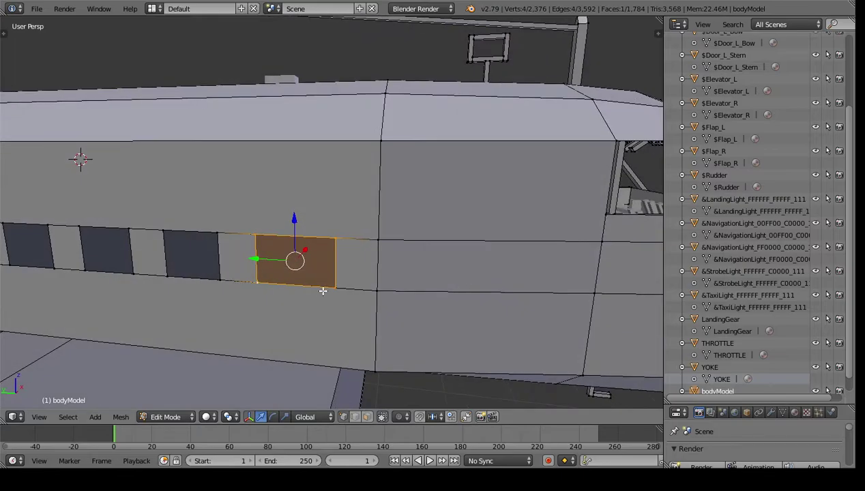
{"action": "middle_click_drag", "start_coordinate": [534, 278], "coordinate": [258, 294], "text": "shift"}
{"action": "scroll", "coordinate": [247, 253], "scroll_direction": "down", "scroll_amount": 1}
{"action": "scroll", "coordinate": [252, 245], "scroll_direction": "up", "scroll_amount": 4}
{"action": "middle_click_drag", "start_coordinate": [258, 234], "coordinate": [265, 256]}
{"action": "right_click", "coordinate": [160, 380]}
{"action": "middle_click_drag", "start_coordinate": [174, 346], "coordinate": [195, 340]}
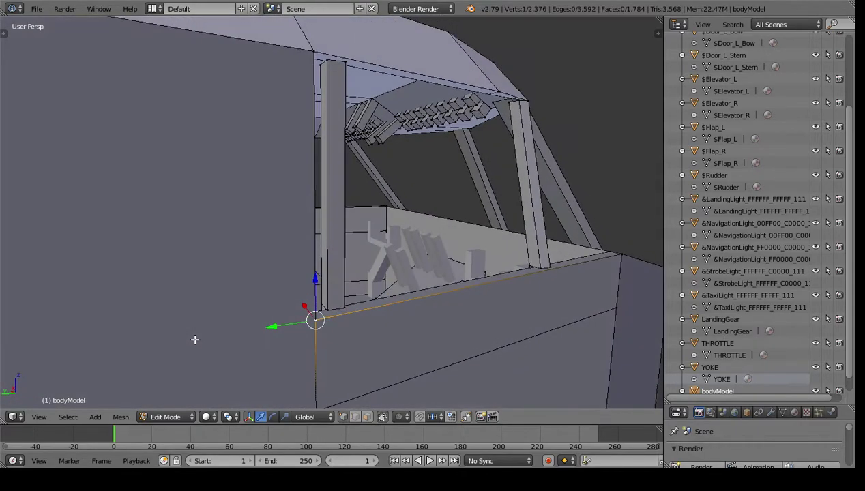
{"action": "right_click", "coordinate": [314, 53], "text": "shift"}
{"action": "middle_click_drag", "start_coordinate": [435, 164], "coordinate": [305, 243]}
{"action": "scroll", "coordinate": [479, 154], "scroll_direction": "up", "scroll_amount": 1}
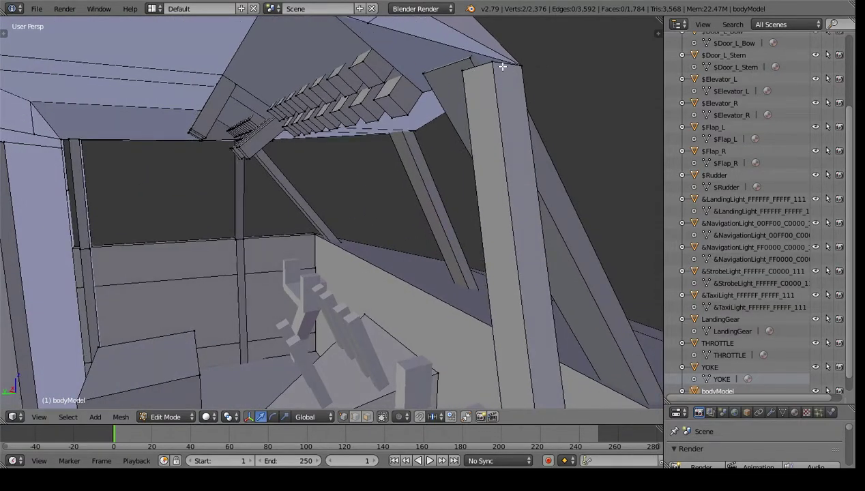
{"action": "right_click", "coordinate": [492, 64], "text": "shift"}
{"action": "middle_click_drag", "start_coordinate": [528, 219], "coordinate": [490, 172]}
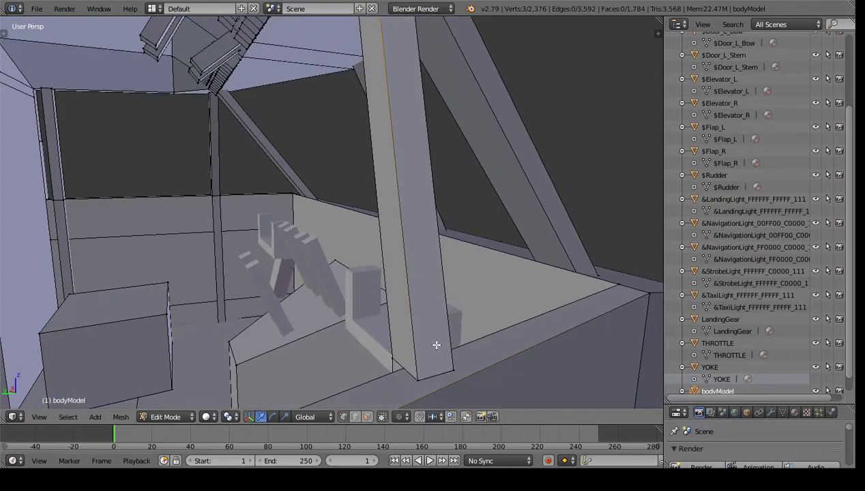
{"action": "key", "text": "f"}
Fill the port cockpit side window with a face from the upright pillar to the fuselage edge
{"action": "middle_click_drag", "start_coordinate": [307, 317], "coordinate": [512, 195]}
{"action": "scroll", "coordinate": [427, 229], "scroll_direction": "up", "scroll_amount": 3}
{"action": "scroll", "coordinate": [427, 229], "scroll_direction": "up", "scroll_amount": 3}
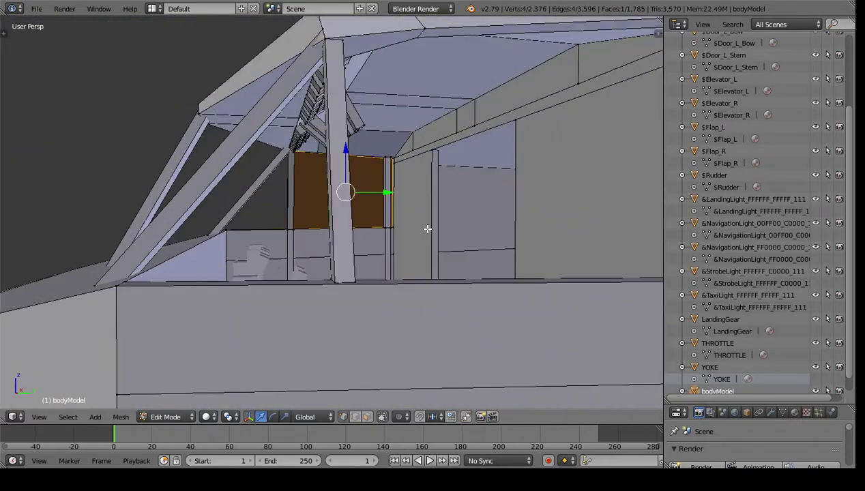
{"action": "middle_click_drag", "start_coordinate": [427, 229], "coordinate": [349, 300]}
{"action": "right_click", "coordinate": [343, 327]}
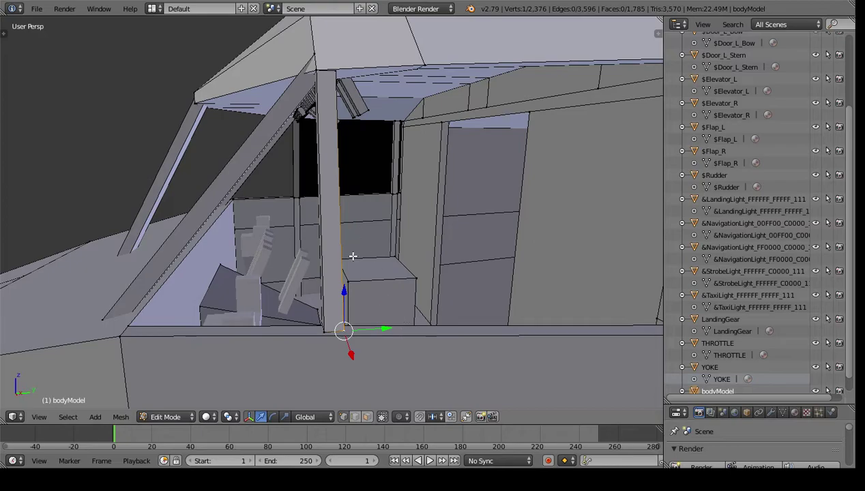
{"action": "right_click", "coordinate": [333, 72], "text": "shift"}
{"action": "middle_click_drag", "start_coordinate": [492, 222], "coordinate": [369, 230]}
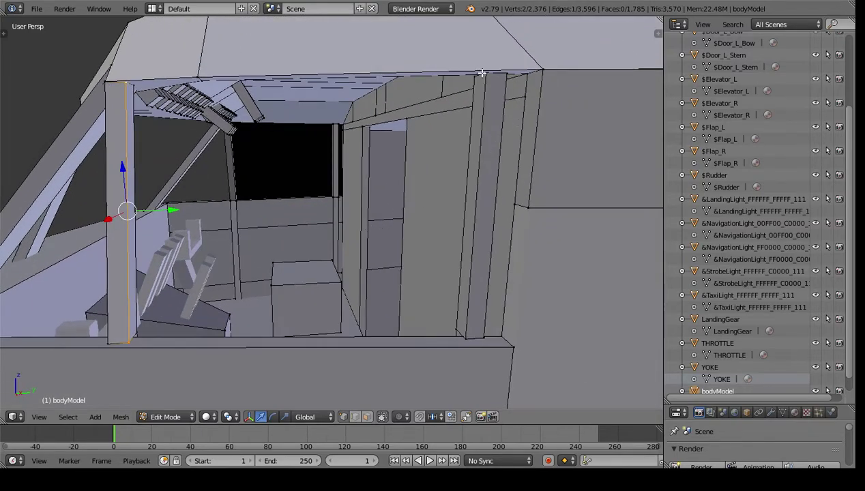
{"action": "right_click", "coordinate": [539, 71], "text": "shift"}
{"action": "right_click", "coordinate": [512, 341], "text": "shift"}
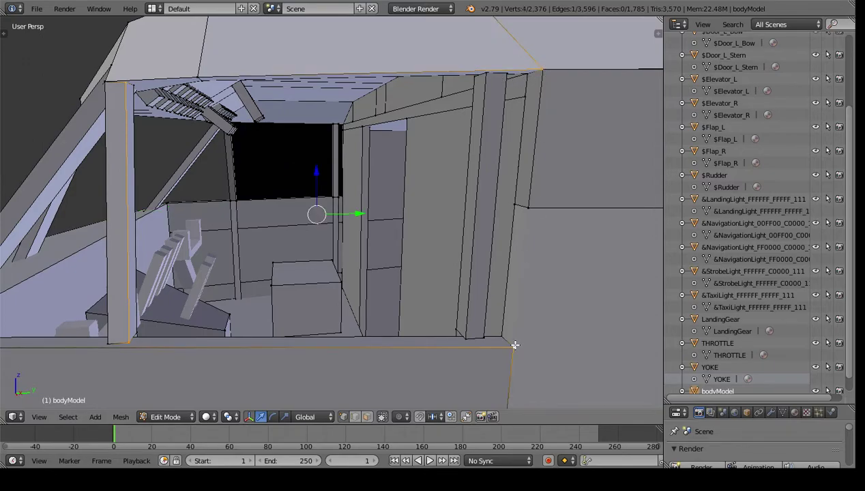
{"action": "key", "text": "f"}
Create a triangular face in the port front quarter window, between the upright pillar and the slanted windshield pillar
{"action": "middle_click_drag", "start_coordinate": [508, 348], "coordinate": [212, 312]}
{"action": "scroll", "coordinate": [335, 326], "scroll_direction": "down", "scroll_amount": 5}
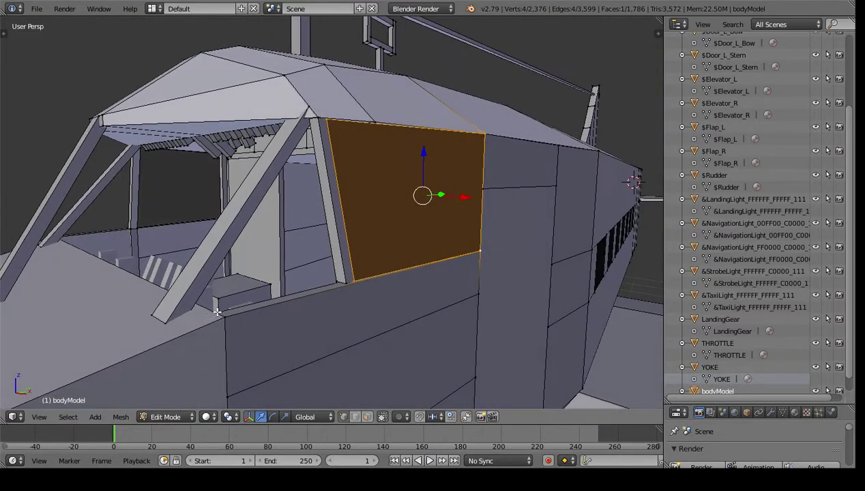
{"action": "scroll", "coordinate": [226, 305], "scroll_direction": "up", "scroll_amount": 3}
{"action": "right_click", "coordinate": [359, 357]}
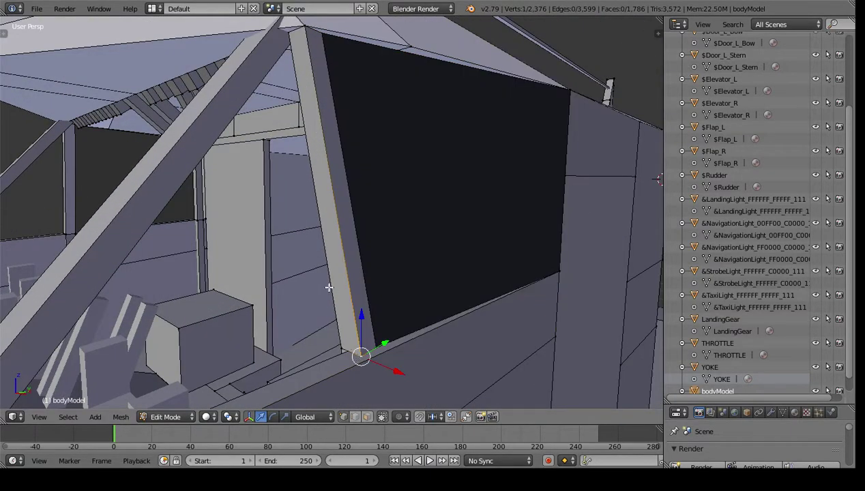
{"action": "middle_click_drag", "start_coordinate": [327, 283], "coordinate": [323, 303]}
{"action": "right_click", "coordinate": [267, 87], "text": "shift"}
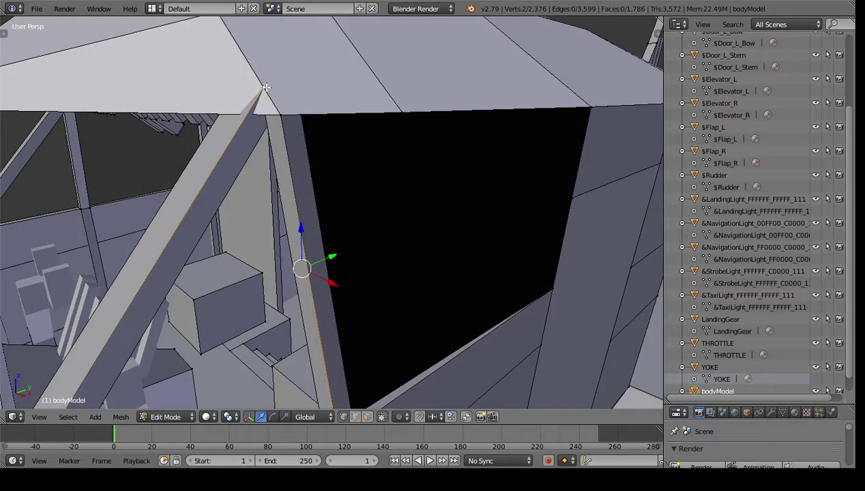
{"action": "middle_click_drag", "start_coordinate": [232, 309], "coordinate": [332, 186]}
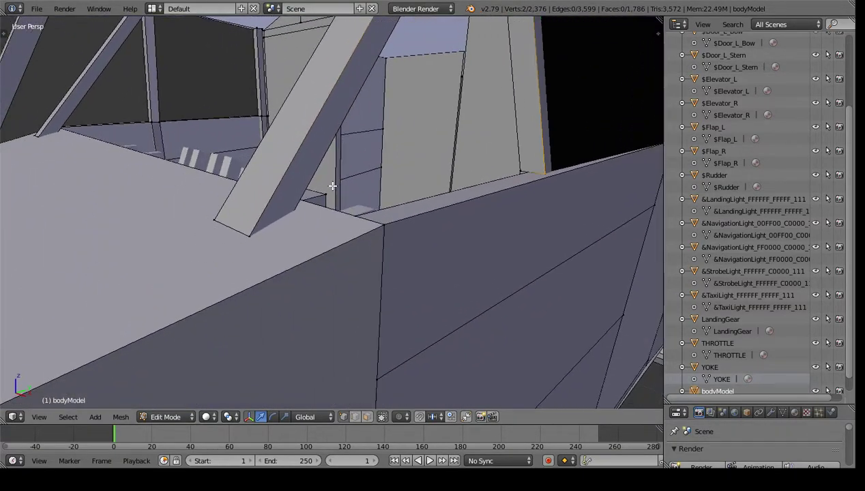
{"action": "right_click", "coordinate": [250, 236], "text": "shift"}
{"action": "key", "text": "f"}
Fill the starboard front quarter window with a triangular face between the upright and slanted pillars
{"action": "mouse_move", "coordinate": [289, 236]}
{"action": "middle_mouse_down"}
{"action": "mouse_move", "coordinate": [294, 228]}
{"action": "mouse_move", "coordinate": [297, 236]}
{"action": "middle_mouse_up"}
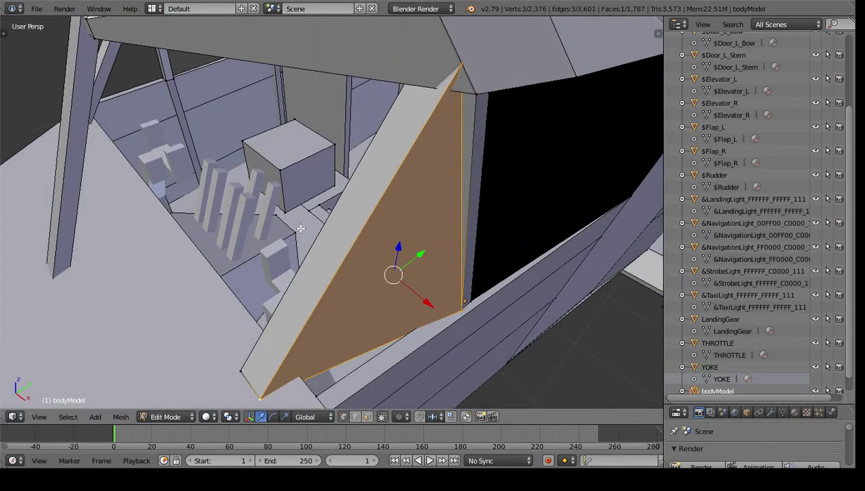
{"action": "middle_click_drag", "start_coordinate": [269, 333], "coordinate": [347, 231]}
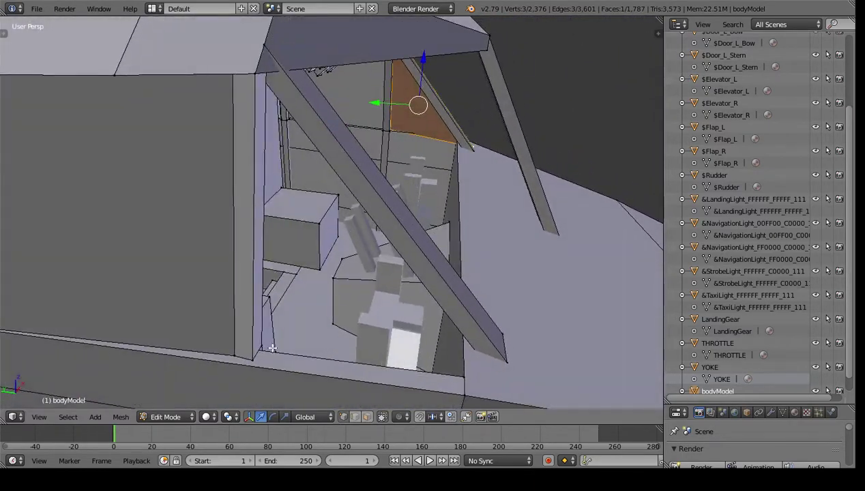
{"action": "right_click", "coordinate": [251, 359]}
{"action": "right_click", "coordinate": [264, 49], "text": "shift"}
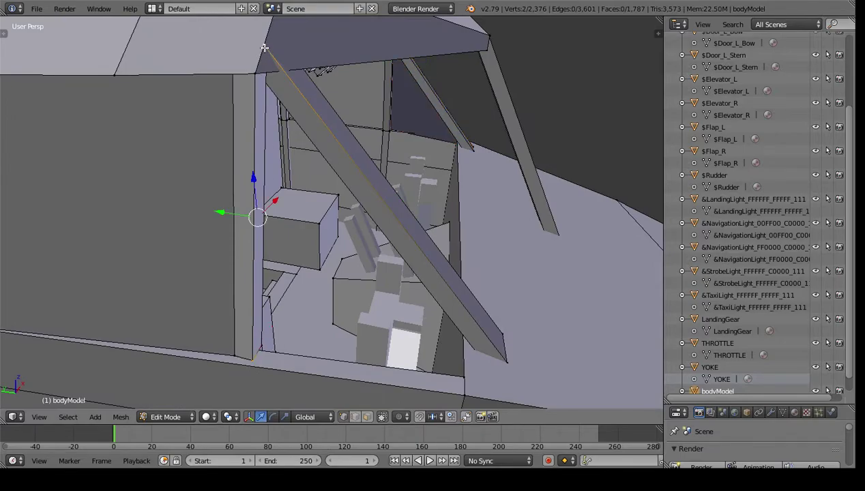
{"action": "right_click", "coordinate": [504, 358], "text": "shift"}
{"action": "key", "text": "f"}
Fill the starboard windshield opening with a face between the slanted windshield pillar and the centre pillar
{"action": "middle_click_drag", "start_coordinate": [570, 325], "coordinate": [513, 327]}
{"action": "right_click", "coordinate": [187, 346]}
{"action": "middle_click_drag", "start_coordinate": [204, 210], "coordinate": [157, 211]}
{"action": "middle_click_drag", "start_coordinate": [207, 121], "coordinate": [381, 294]}
{"action": "scroll", "coordinate": [458, 297], "scroll_direction": "up", "scroll_amount": 2}
{"action": "scroll", "coordinate": [381, 294], "scroll_direction": "up", "scroll_amount": 3}
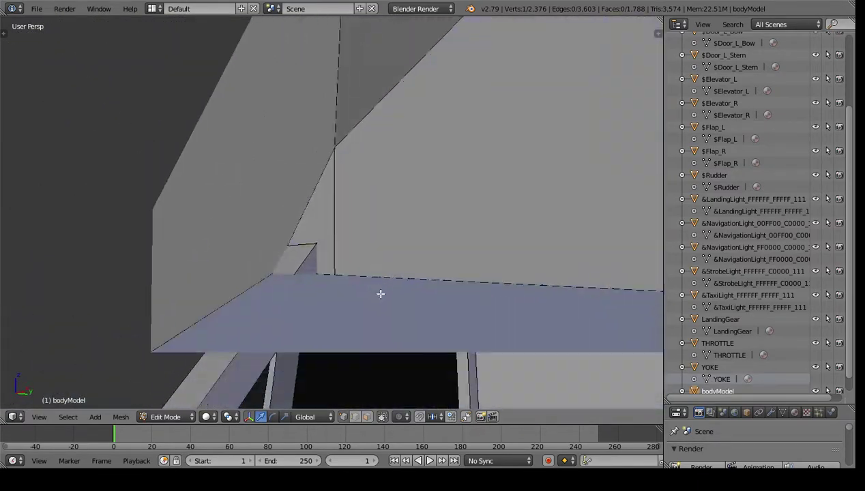
{"action": "right_click", "coordinate": [316, 244], "text": "shift"}
{"action": "scroll", "coordinate": [366, 283], "scroll_direction": "down", "scroll_amount": 4}
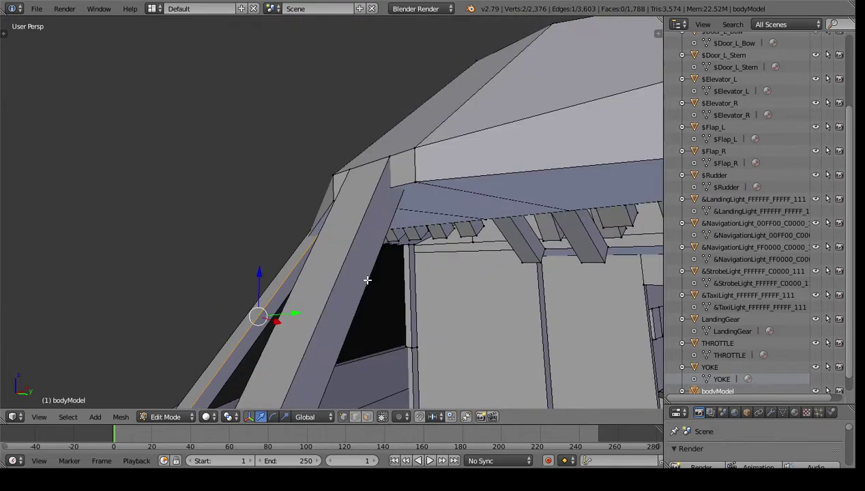
{"action": "scroll", "coordinate": [343, 253], "scroll_direction": "down", "scroll_amount": 2}
{"action": "middle_click_drag", "start_coordinate": [349, 255], "coordinate": [541, 286]}
{"action": "right_click", "coordinate": [571, 320], "text": "shift"}
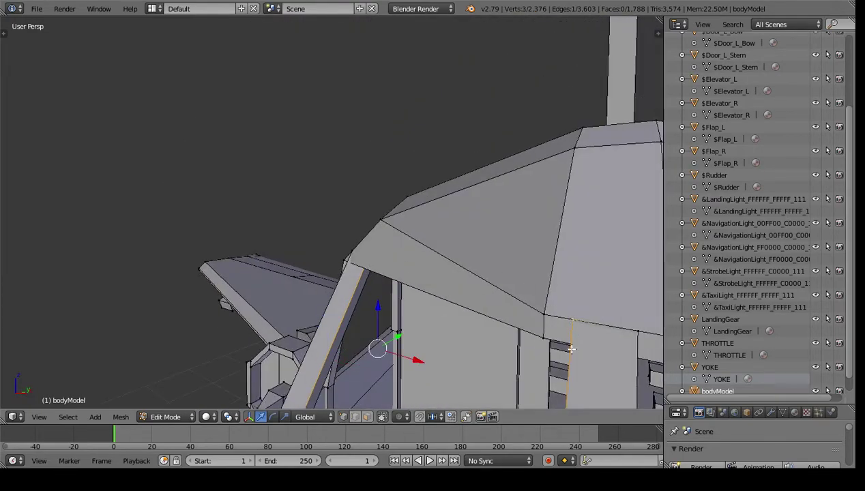
{"action": "middle_click_drag", "start_coordinate": [522, 359], "coordinate": [515, 176], "text": "shift"}
{"action": "right_click", "coordinate": [462, 111], "text": "shift"}
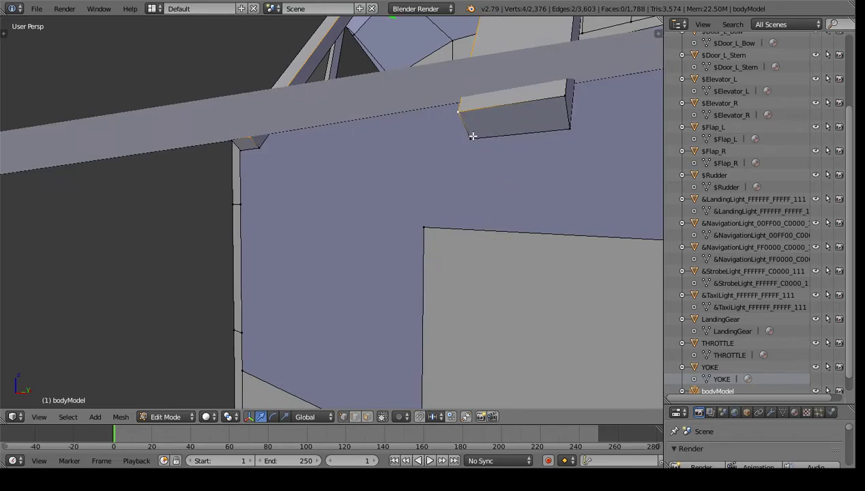
{"action": "key", "text": "f"}
Create a face across the port windshield opening, from the centre pillar to the port slanted pillar
{"action": "right_click", "coordinate": [565, 99]}
{"action": "middle_click_drag", "start_coordinate": [564, 99], "coordinate": [318, 232]}
{"action": "right_click", "coordinate": [245, 158], "text": "shift"}
{"action": "scroll", "coordinate": [343, 217], "scroll_direction": "up", "scroll_amount": 3}
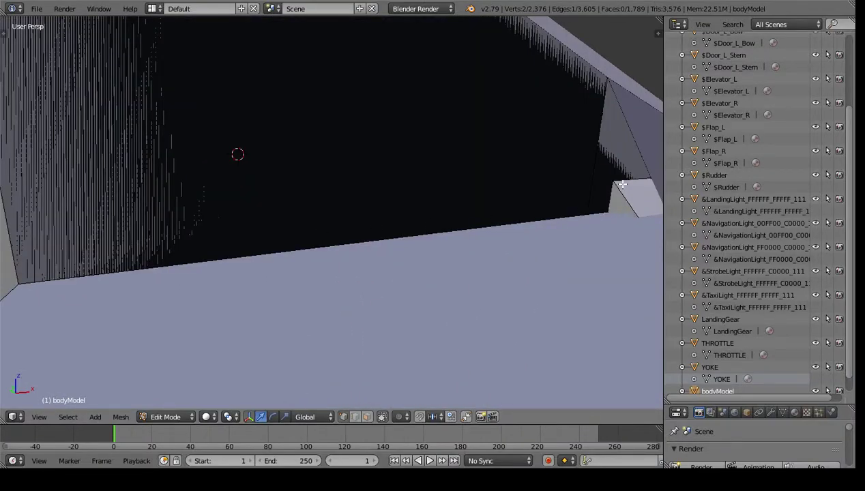
{"action": "mouse_move", "coordinate": [628, 225]}
{"action": "middle_mouse_down"}
{"action": "mouse_move", "coordinate": [619, 224]}
{"action": "mouse_move", "coordinate": [625, 218]}
{"action": "middle_mouse_up"}
{"action": "right_click", "coordinate": [602, 145], "text": "shift"}
{"action": "middle_click_drag", "start_coordinate": [608, 279], "coordinate": [486, 167]}
{"action": "middle_click_drag", "start_coordinate": [462, 212], "coordinate": [373, 217]}
{"action": "right_click", "coordinate": [348, 210], "text": "shift"}
{"action": "key", "text": "f"}
In face selection mode, select the starboard front quarter window, cockpit side window and windshield faces
{"action": "scroll", "coordinate": [283, 176], "scroll_direction": "down", "scroll_amount": 5}
{"action": "middle_click_drag", "start_coordinate": [239, 155], "coordinate": [89, 192]}
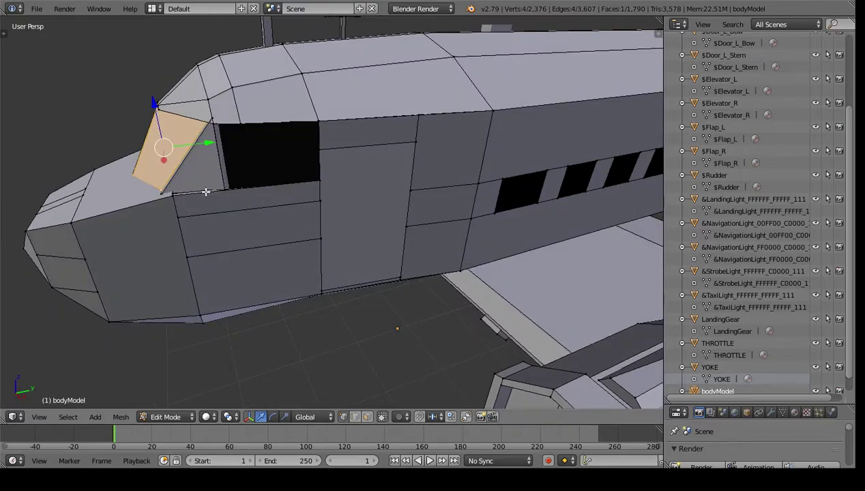
{"action": "scroll", "coordinate": [287, 199], "scroll_direction": "down", "scroll_amount": 6}
{"action": "middle_click_drag", "start_coordinate": [517, 203], "coordinate": [102, 198]}
{"action": "scroll", "coordinate": [219, 208], "scroll_direction": "up", "scroll_amount": 5}
{"action": "middle_click_drag", "start_coordinate": [169, 214], "coordinate": [238, 206]}
{"action": "scroll", "coordinate": [225, 202], "scroll_direction": "down", "scroll_amount": 6}
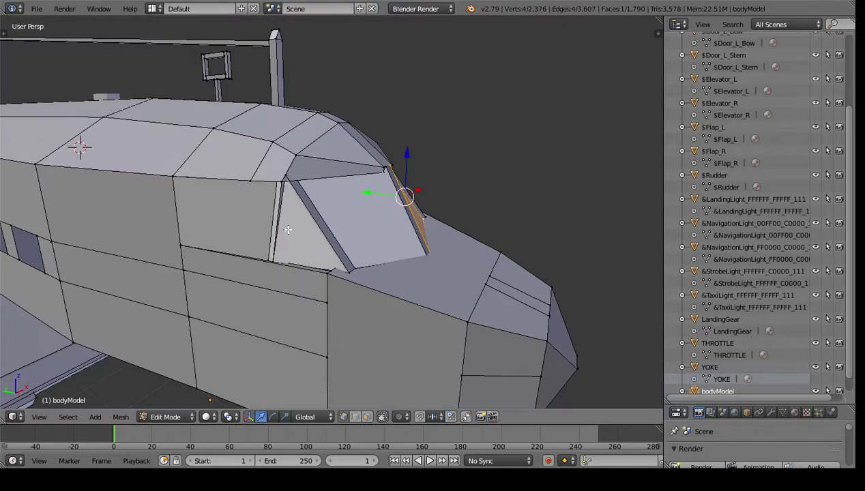
{"action": "left_click", "coordinate": [367, 417]}
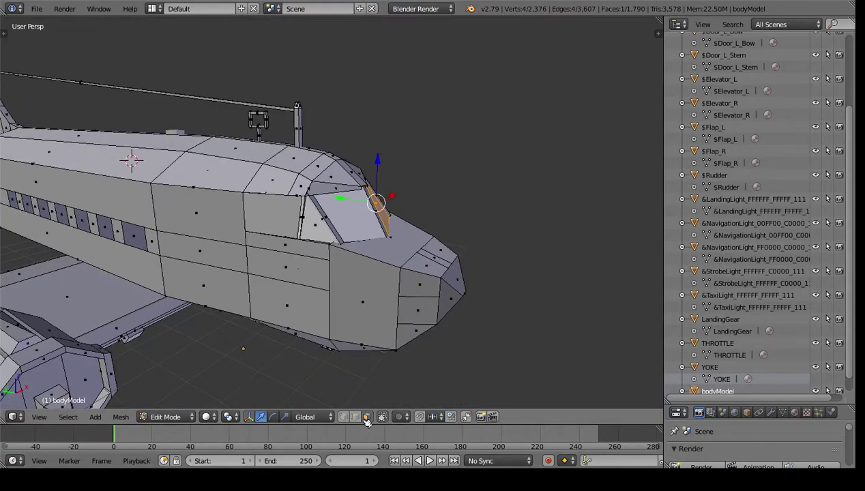
{"action": "right_click", "coordinate": [315, 228]}
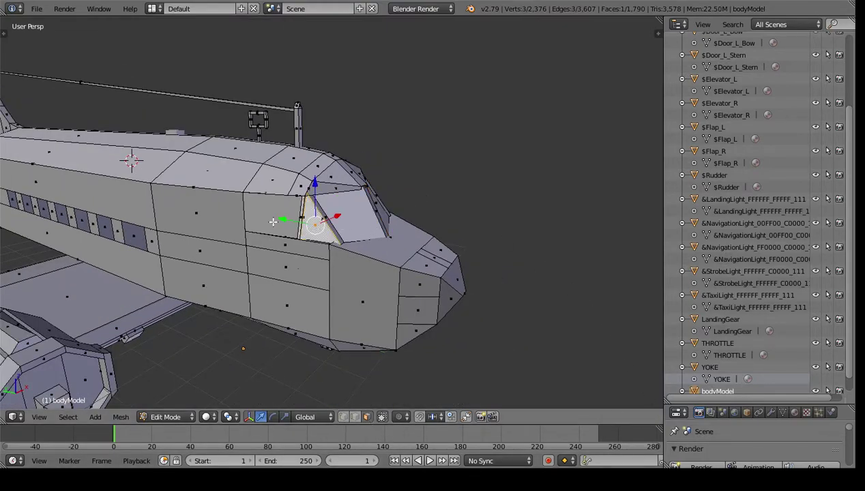
{"action": "right_click", "coordinate": [269, 220], "text": "shift"}
{"action": "right_click", "coordinate": [344, 214], "text": "shift"}
Add the three port cockpit window faces to the selection
{"action": "middle_click_drag", "start_coordinate": [439, 234], "coordinate": [465, 222]}
{"action": "right_click", "coordinate": [247, 186], "text": "shift"}
{"action": "right_click", "coordinate": [274, 196], "text": "shift"}
{"action": "right_click", "coordinate": [298, 187], "text": "shift"}
Add the seven starboard passenger window faces to the selection
{"action": "middle_click_drag", "start_coordinate": [207, 317], "coordinate": [415, 276], "text": "shift"}
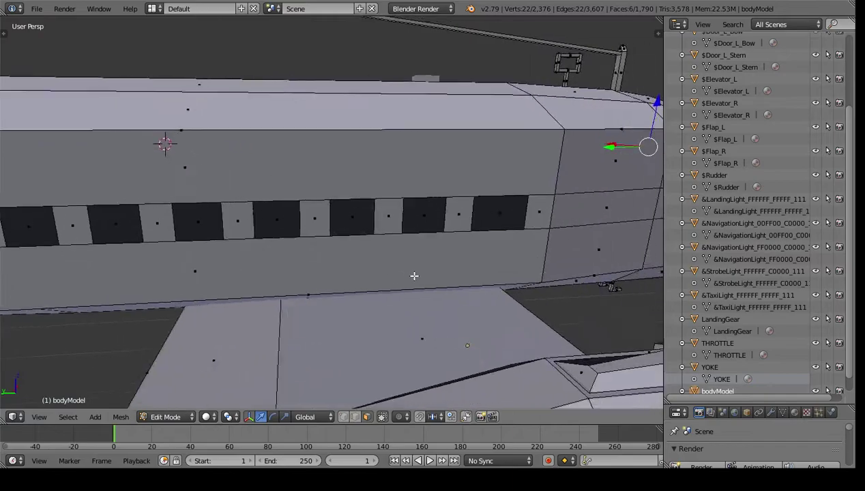
{"action": "scroll", "coordinate": [411, 274], "scroll_direction": "down", "scroll_amount": 3}
{"action": "right_click", "coordinate": [427, 215], "text": "shift"}
{"action": "right_click", "coordinate": [386, 215], "text": "shift"}
{"action": "right_click", "coordinate": [343, 217], "text": "shift"}
{"action": "right_click", "coordinate": [300, 217], "text": "shift"}
{"action": "right_click", "coordinate": [255, 218], "text": "shift"}
{"action": "right_click", "coordinate": [211, 218], "text": "shift"}
{"action": "right_click", "coordinate": [173, 221], "text": "shift"}
Add the seven port passenger window faces to the selection and separate all selected window faces into a new object
{"action": "middle_click_drag", "start_coordinate": [458, 221], "coordinate": [276, 233]}
{"action": "scroll", "coordinate": [267, 203], "scroll_direction": "up", "scroll_amount": 3}
{"action": "right_click", "coordinate": [260, 192], "text": "shift"}
{"action": "right_click", "coordinate": [301, 183], "text": "shift"}
{"action": "middle_click_drag", "start_coordinate": [359, 190], "coordinate": [334, 179]}
{"action": "right_click", "coordinate": [337, 179], "text": "shift"}
{"action": "right_click", "coordinate": [377, 179], "text": "shift"}
{"action": "right_click", "coordinate": [419, 175], "text": "shift"}
{"action": "right_click", "coordinate": [458, 172], "text": "shift"}
{"action": "right_click", "coordinate": [506, 176], "text": "shift"}
{"action": "key", "text": "p"}
{"action": "left_click", "coordinate": [505, 179]}
Find the separated object bodyModel.001 in the scene hierarchy and rename it Window
{"action": "left_click", "coordinate": [749, 308]}
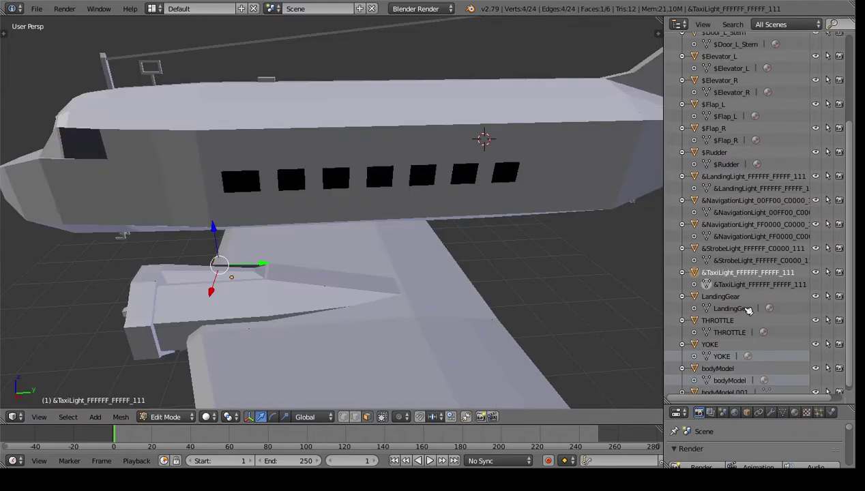
{"action": "scroll", "coordinate": [748, 310], "scroll_direction": "down", "scroll_amount": 1}
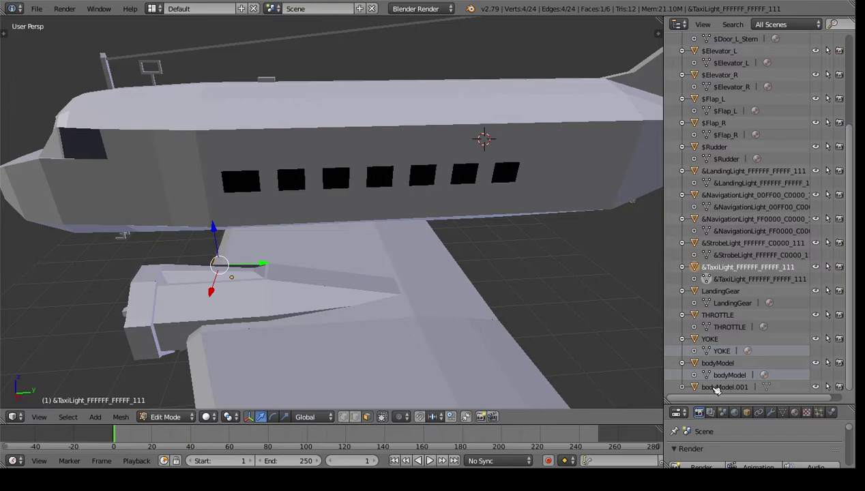
{"action": "left_click", "coordinate": [683, 387]}
{"action": "scroll", "coordinate": [726, 396], "scroll_direction": "down", "scroll_amount": 1}
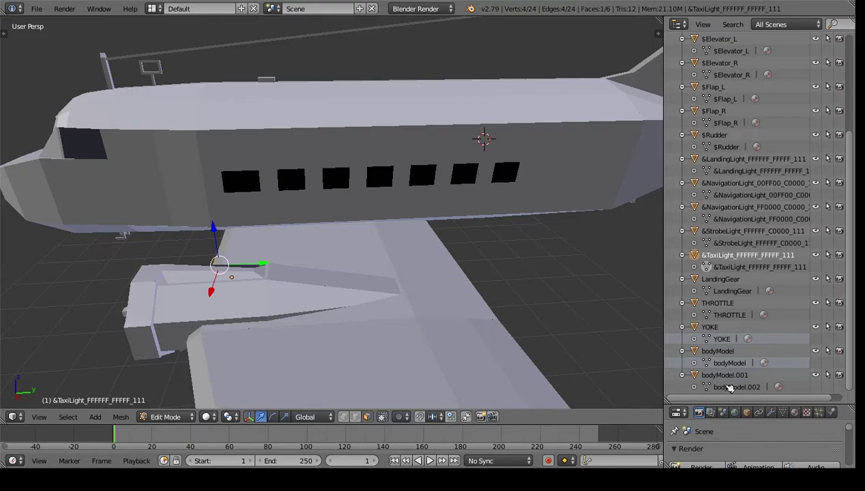
{"action": "double_click", "coordinate": [728, 376]}
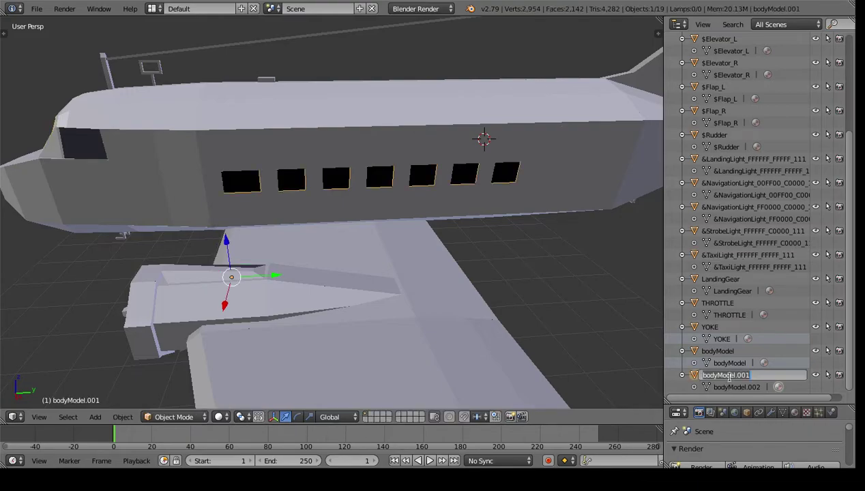
{"action": "type", "text": "Window"}
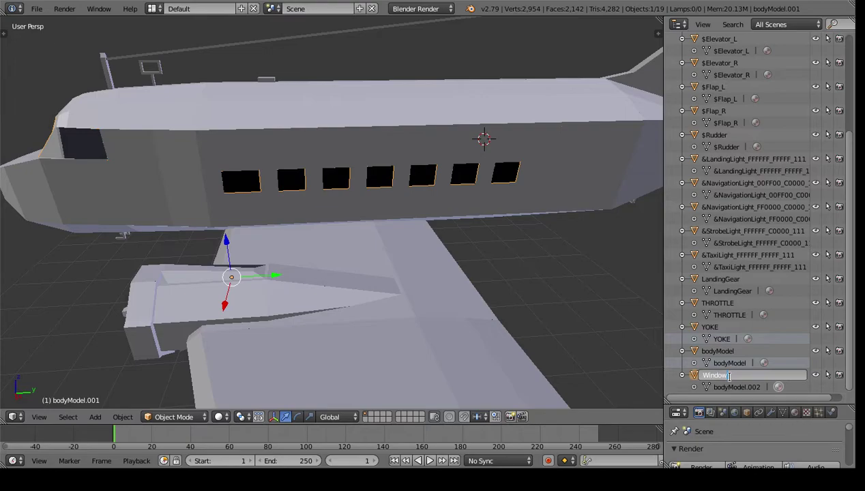
{"action": "key", "text": "Return"}
Rename the Window object's mesh data from bodyModel.002 to Window
{"action": "double_click", "coordinate": [741, 339]}
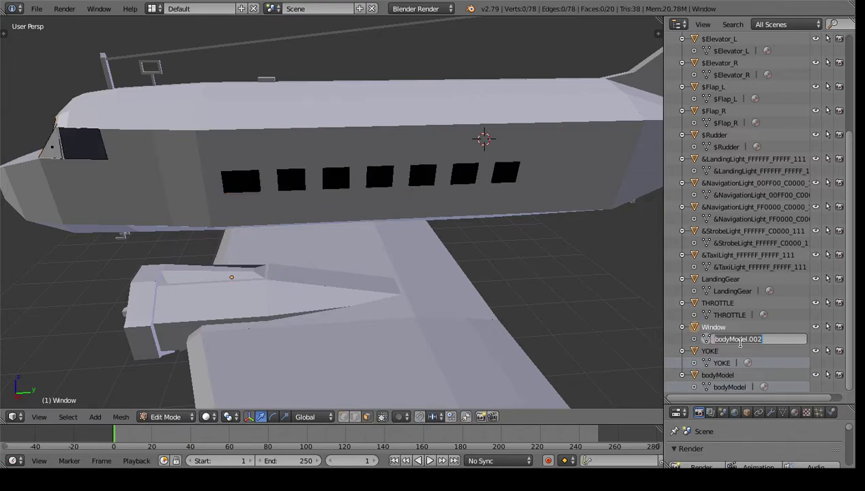
{"action": "type", "text": "Window"}
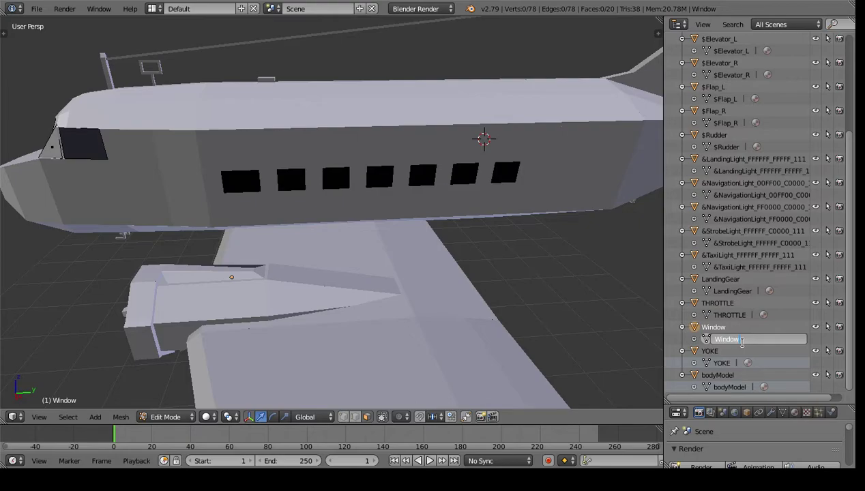
{"action": "key", "text": "Return"}
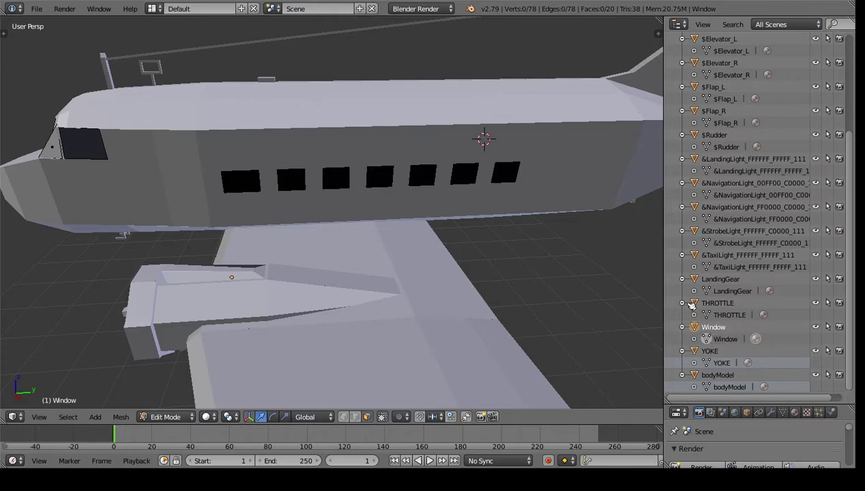
Enter edit mode on the Window object and select its foremost port passenger window face
{"action": "left_click", "coordinate": [165, 417]}
{"action": "left_click", "coordinate": [164, 404]}
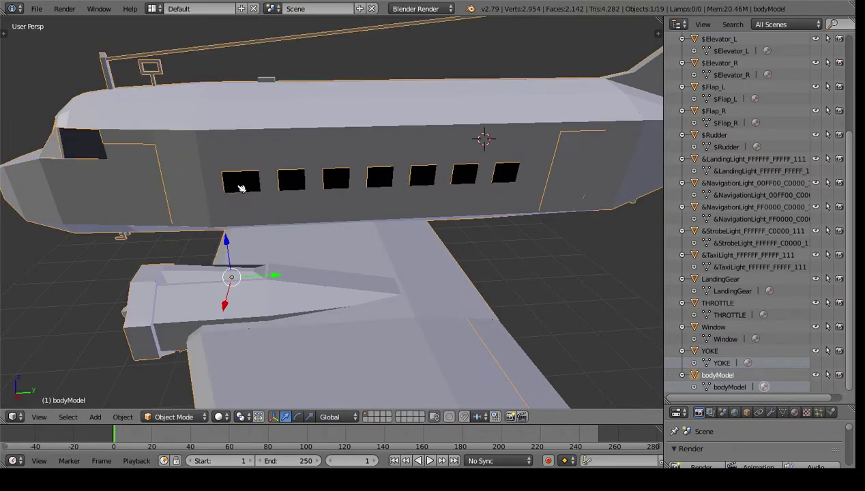
{"action": "left_click", "coordinate": [169, 417]}
{"action": "left_click", "coordinate": [166, 390]}
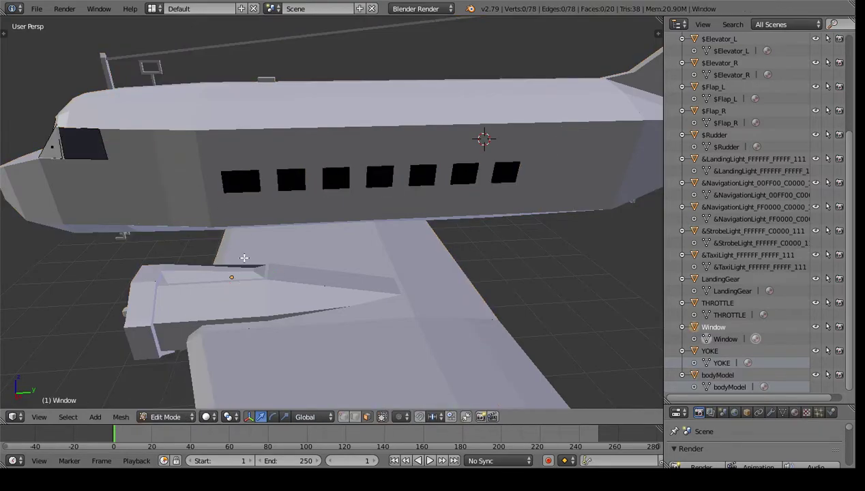
{"action": "mouse_move", "coordinate": [205, 189]}
{"action": "middle_mouse_down"}
{"action": "mouse_move", "coordinate": [128, 201]}
{"action": "mouse_move", "coordinate": [212, 189]}
{"action": "middle_mouse_up"}
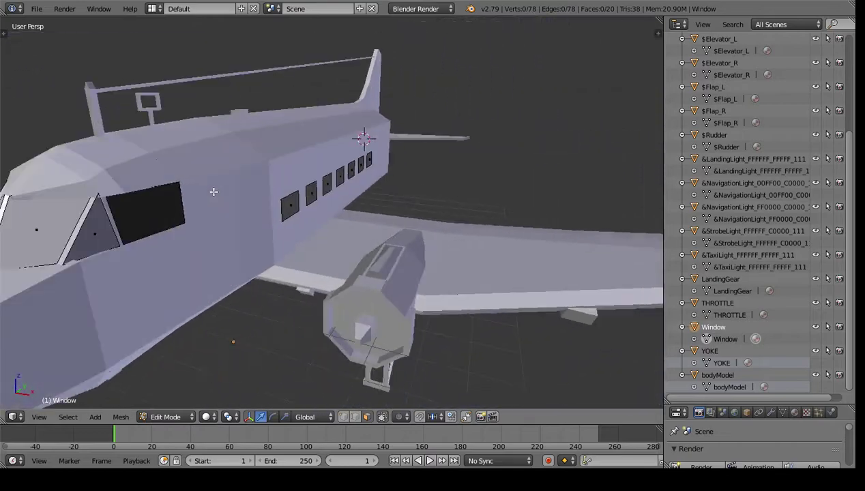
{"action": "right_click", "coordinate": [101, 228]}
{"action": "right_click", "coordinate": [135, 211]}
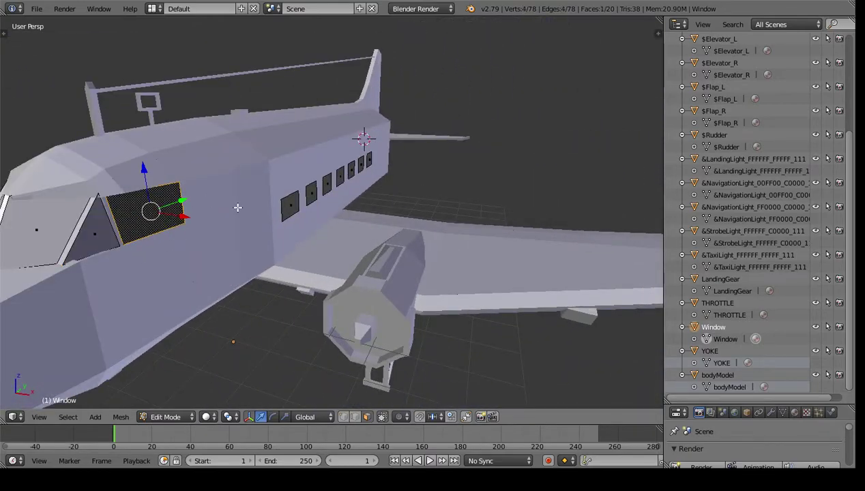
{"action": "right_click", "coordinate": [291, 207]}
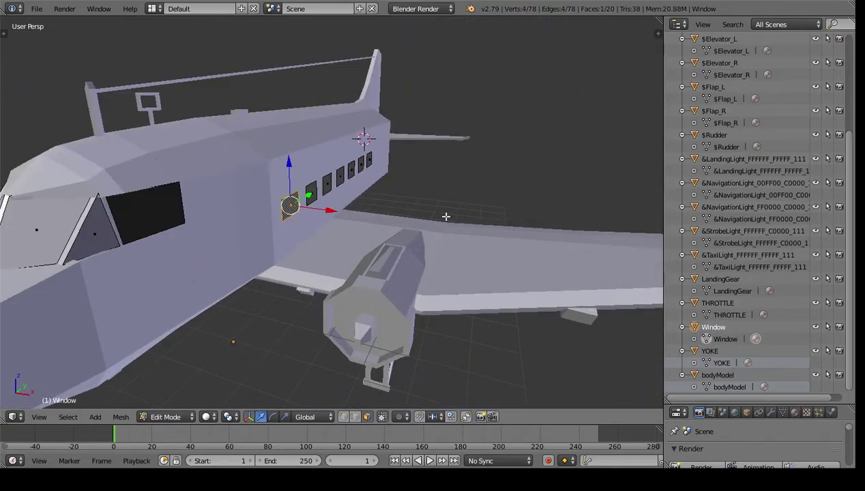
Turn on the face normals display for the Window mesh and set the normal size to 0.70
{"action": "middle_click_drag", "start_coordinate": [445, 216], "coordinate": [375, 216]}
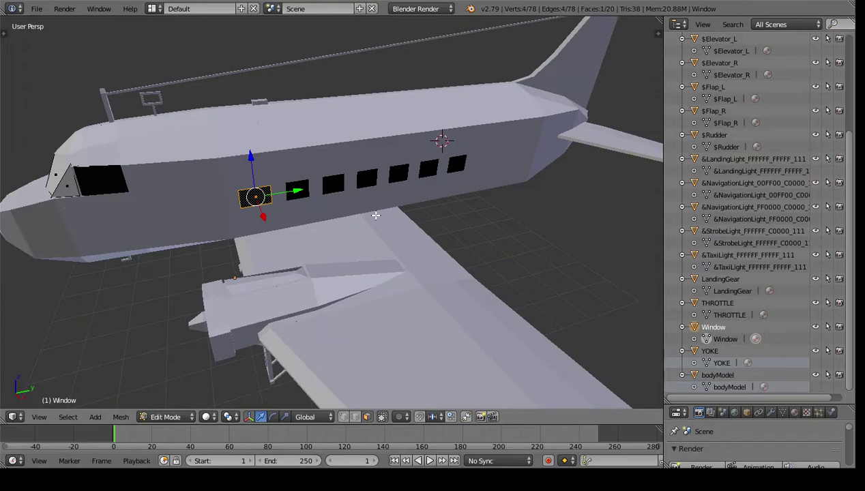
{"action": "middle_click_drag", "start_coordinate": [214, 236], "coordinate": [157, 152]}
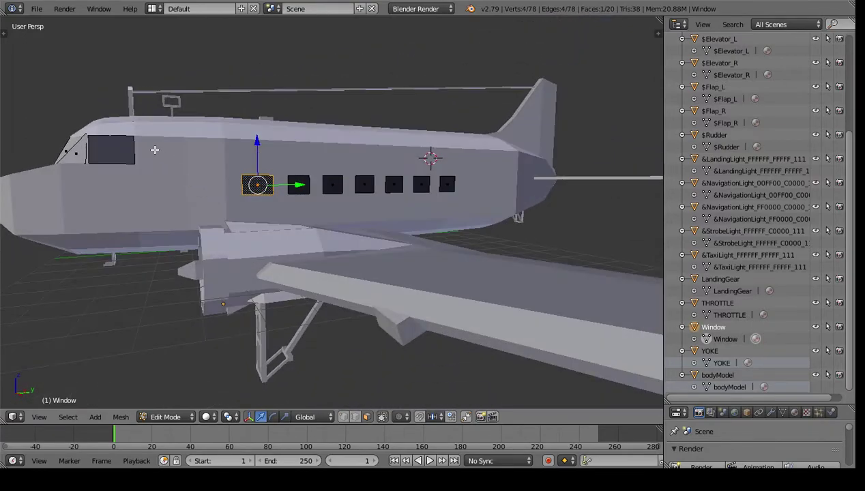
{"action": "middle_click_drag", "start_coordinate": [70, 151], "coordinate": [168, 173]}
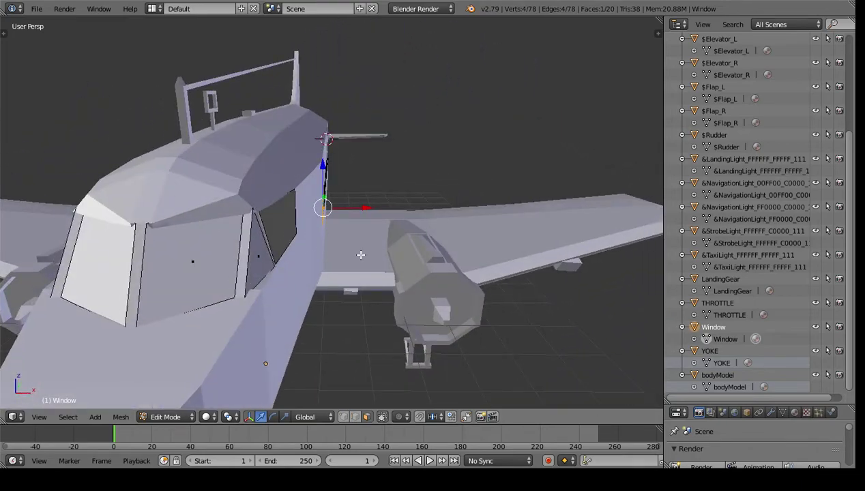
{"action": "middle_click_drag", "start_coordinate": [351, 250], "coordinate": [318, 248]}
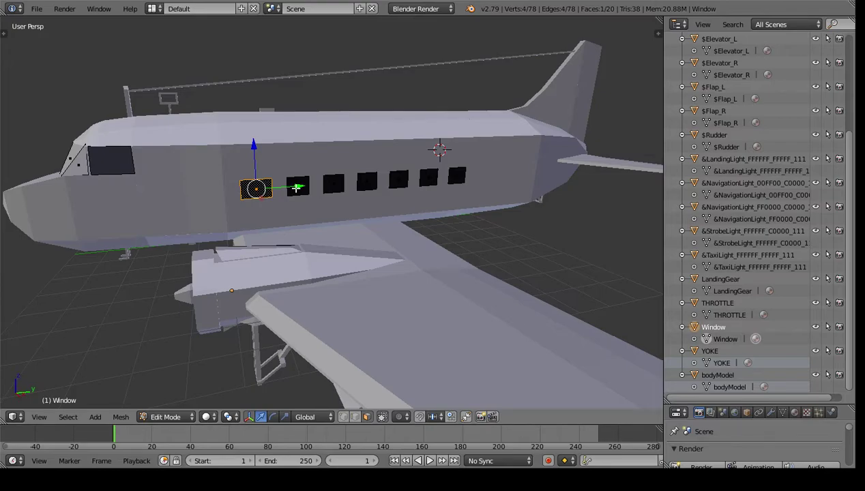
{"action": "key", "text": "n"}
{"action": "scroll", "coordinate": [613, 232], "scroll_direction": "down", "scroll_amount": 10}
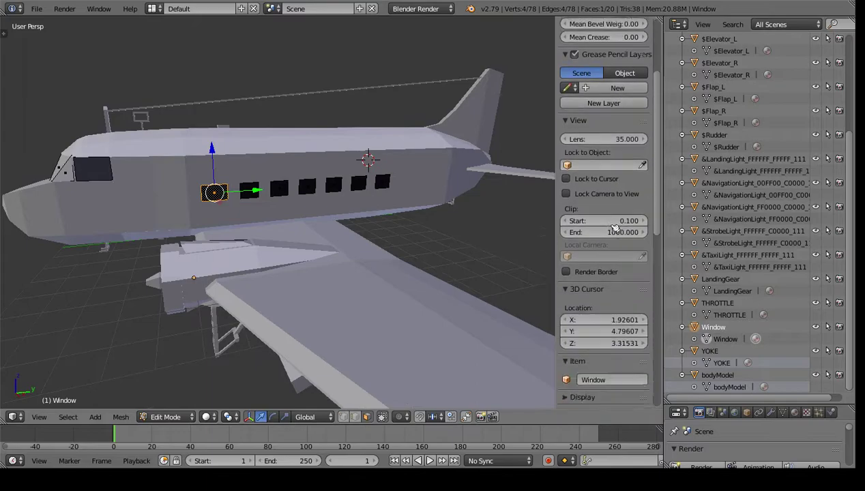
{"action": "scroll", "coordinate": [613, 232], "scroll_direction": "down", "scroll_amount": 4}
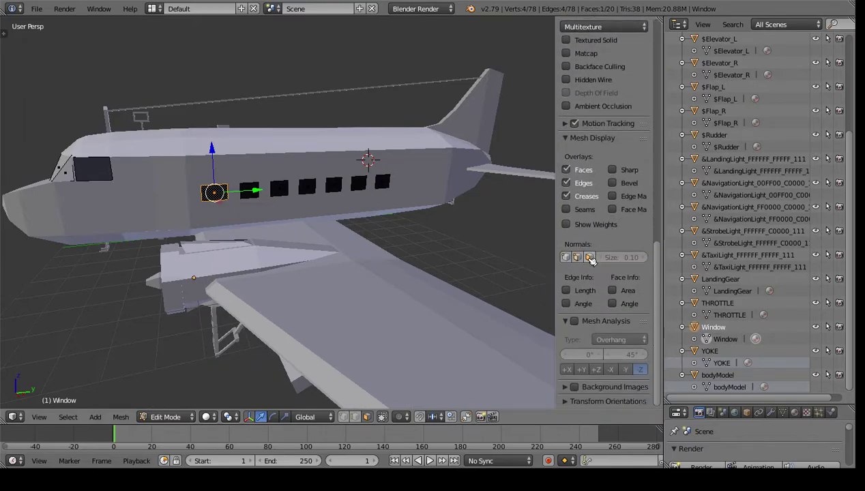
{"action": "left_click", "coordinate": [646, 260]}
{"action": "left_click", "coordinate": [645, 260]}
{"action": "left_click", "coordinate": [646, 260]}
{"action": "left_click", "coordinate": [645, 260]}
{"action": "left_click", "coordinate": [645, 259]}
Examine the normal directions of the cockpit and passenger windows from outside and from inside the cabin
{"action": "middle_click_drag", "start_coordinate": [116, 226], "coordinate": [120, 254]}
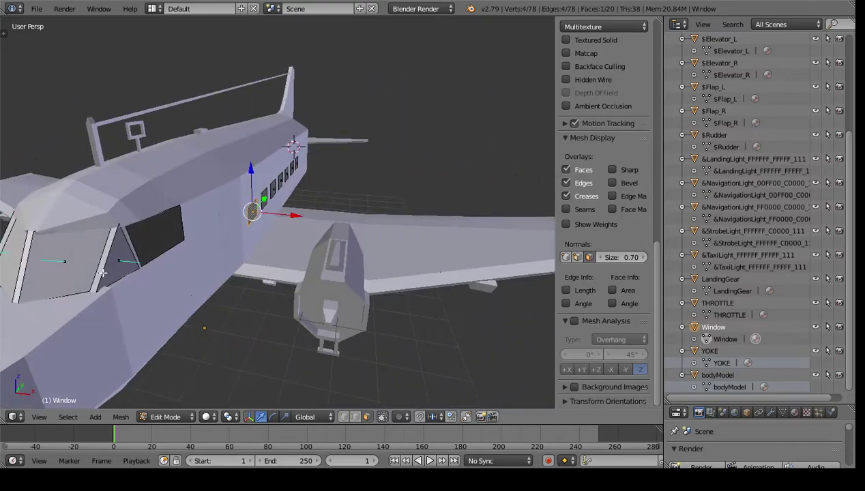
{"action": "middle_click_drag", "start_coordinate": [45, 308], "coordinate": [121, 315]}
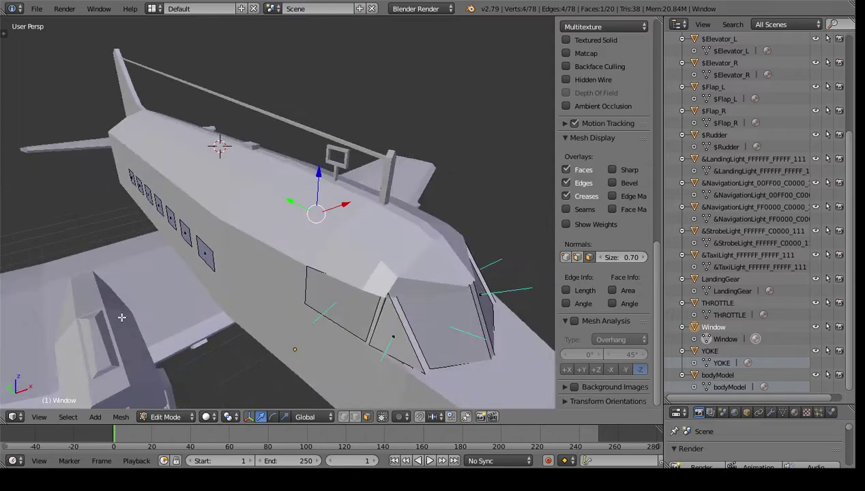
{"action": "middle_click_drag", "start_coordinate": [379, 299], "coordinate": [321, 298]}
{"action": "scroll", "coordinate": [346, 284], "scroll_direction": "up", "scroll_amount": 6}
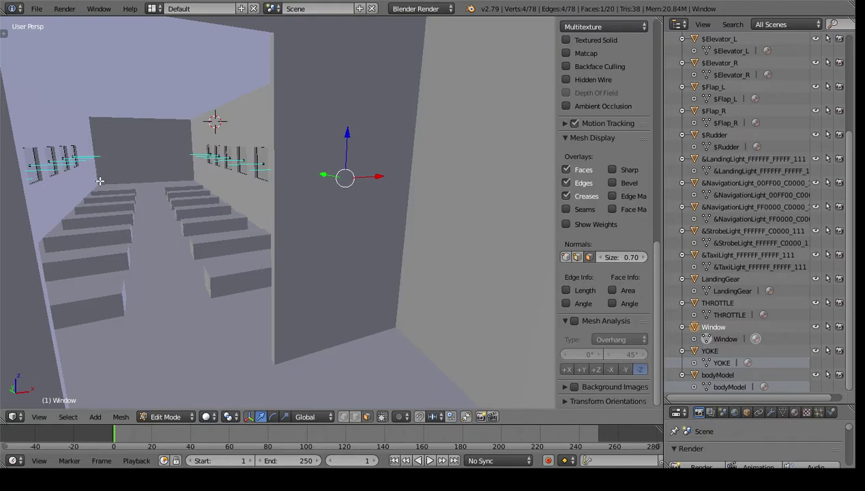
{"action": "middle_click_drag", "start_coordinate": [56, 264], "coordinate": [75, 268]}
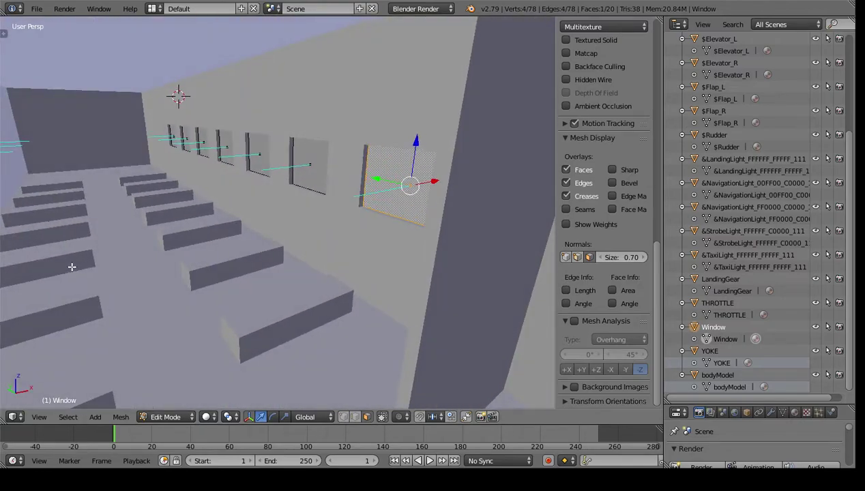
{"action": "scroll", "coordinate": [331, 256], "scroll_direction": "down", "scroll_amount": 3}
Extend the face selection from the foremost port passenger window to all seven port passenger windows
{"action": "middle_click_drag", "start_coordinate": [330, 257], "coordinate": [161, 243]}
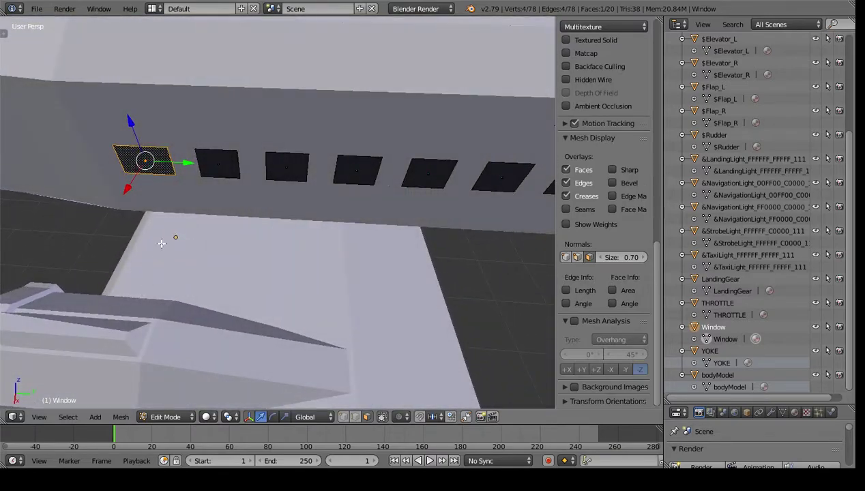
{"action": "left_click", "coordinate": [217, 160], "text": "shift"}
{"action": "left_click", "coordinate": [294, 171], "text": "shift"}
{"action": "left_click", "coordinate": [356, 168], "text": "shift"}
{"action": "left_click", "coordinate": [437, 172], "text": "shift"}
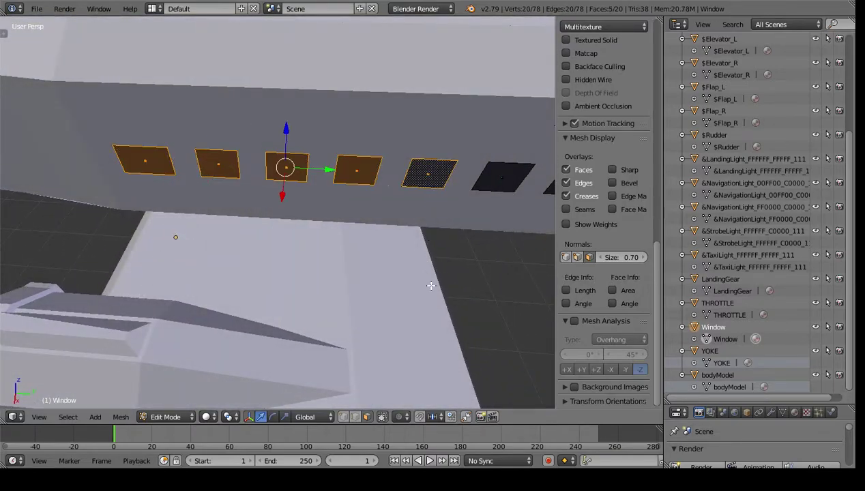
{"action": "middle_click_drag", "start_coordinate": [431, 285], "coordinate": [287, 277]}
{"action": "left_click", "coordinate": [393, 169], "text": "shift"}
{"action": "left_click", "coordinate": [311, 167], "text": "shift"}
Add one cockpit window and the seven starboard passenger windows to the selection and flip the normals of all selected faces
{"action": "middle_click_drag", "start_coordinate": [153, 244], "coordinate": [198, 213]}
{"action": "left_click", "coordinate": [157, 107], "text": "shift"}
{"action": "middle_click_drag", "start_coordinate": [158, 106], "coordinate": [407, 263]}
{"action": "left_click", "coordinate": [385, 261], "text": "shift"}
{"action": "left_click", "coordinate": [344, 254], "text": "shift"}
{"action": "left_click", "coordinate": [290, 254], "text": "shift"}
{"action": "left_click", "coordinate": [232, 253], "text": "shift"}
{"action": "left_click", "coordinate": [176, 253], "text": "shift"}
{"action": "left_click", "coordinate": [125, 251], "text": "shift"}
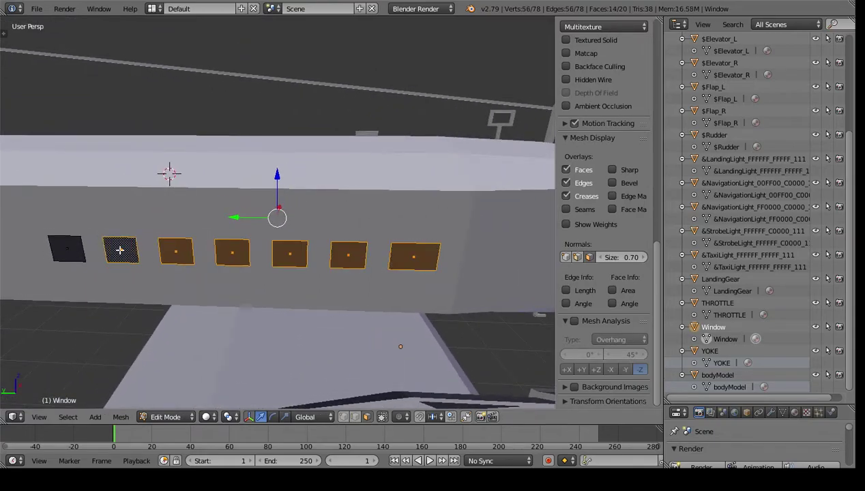
{"action": "left_click", "coordinate": [74, 245], "text": "shift"}
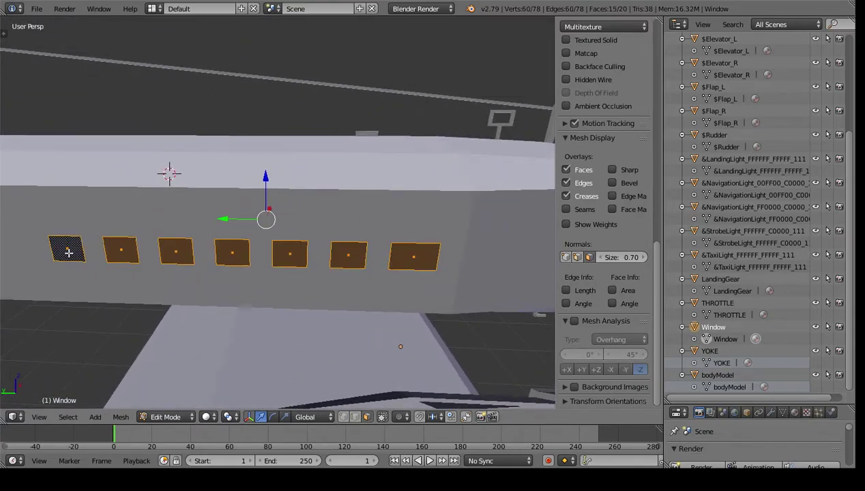
{"action": "left_click", "coordinate": [120, 418]}
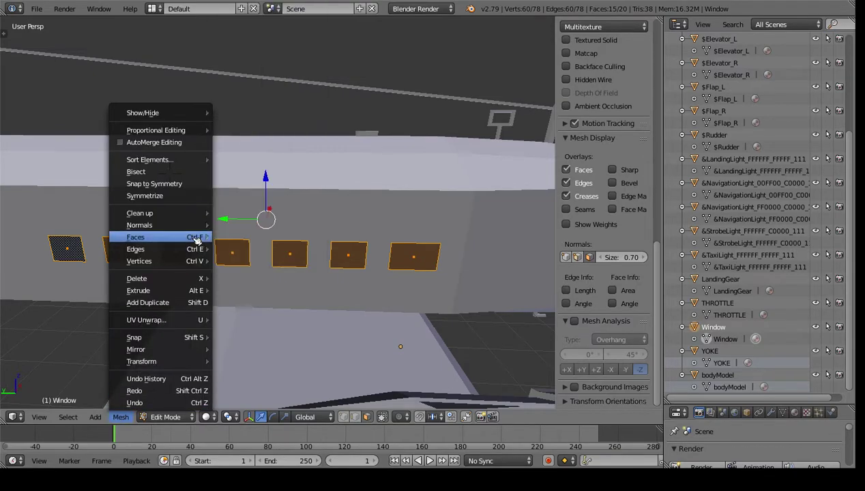
{"action": "mouse_move", "coordinate": [186, 228]}
{"action": "left_click", "coordinate": [265, 254]}
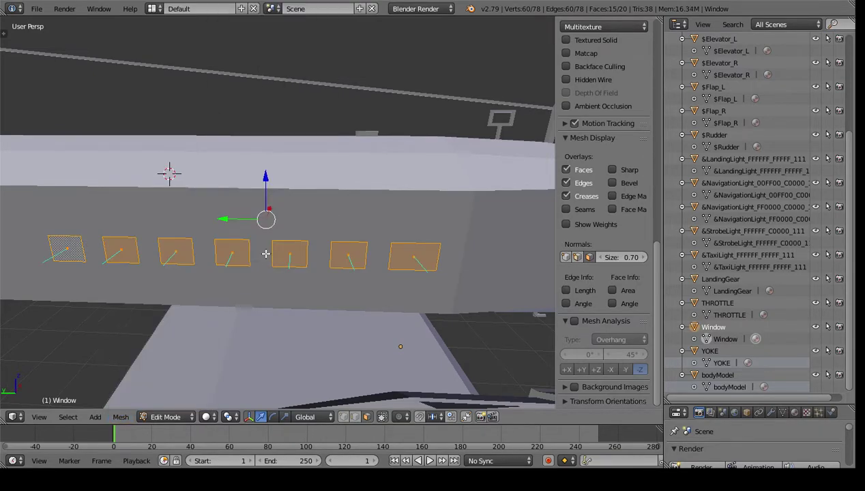
Examine the flipped window normals along both fuselage sides and around the cockpit, from outside and from inside the cabin
{"action": "right_click", "coordinate": [230, 244]}
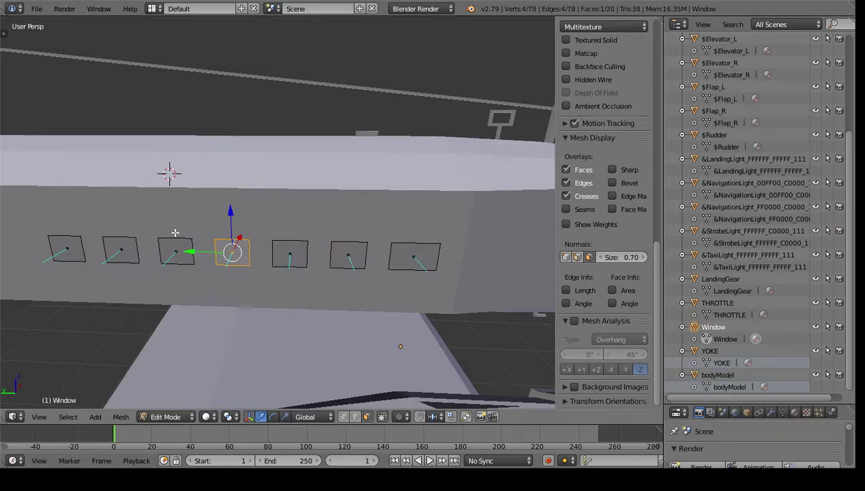
{"action": "middle_click_drag", "start_coordinate": [468, 273], "coordinate": [419, 270]}
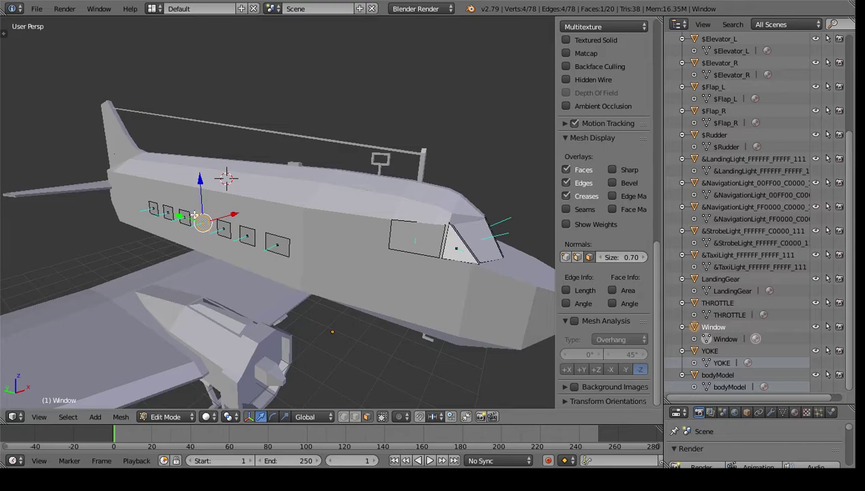
{"action": "scroll", "coordinate": [316, 259], "scroll_direction": "up", "scroll_amount": 5}
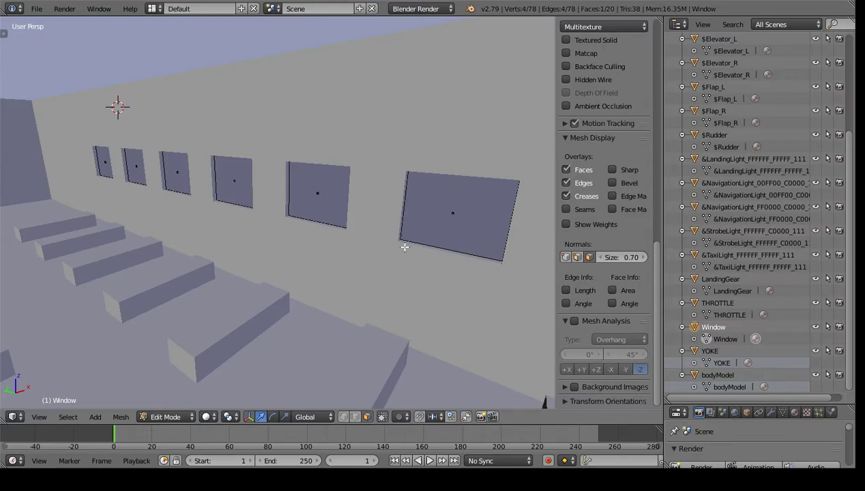
{"action": "scroll", "coordinate": [396, 248], "scroll_direction": "down", "scroll_amount": 5}
{"action": "middle_click_drag", "start_coordinate": [414, 261], "coordinate": [205, 282]}
{"action": "scroll", "coordinate": [310, 276], "scroll_direction": "down", "scroll_amount": 1}
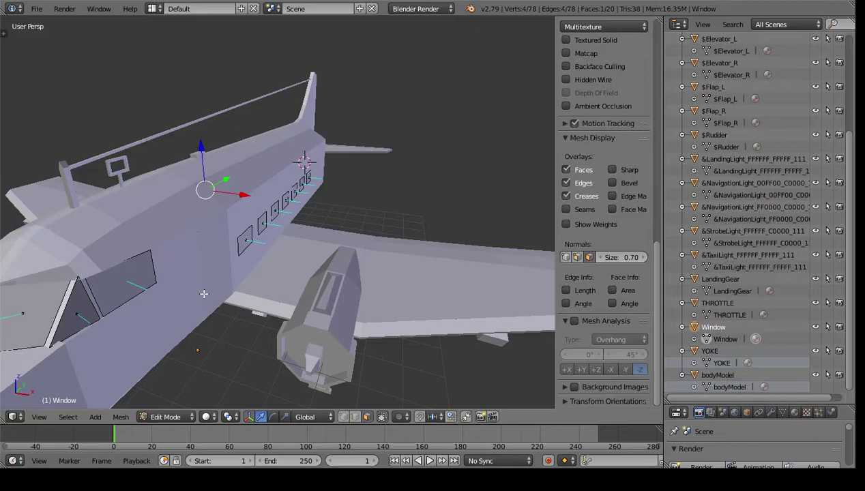
{"action": "middle_click_drag", "start_coordinate": [171, 305], "coordinate": [182, 255]}
{"action": "scroll", "coordinate": [174, 254], "scroll_direction": "up", "scroll_amount": 2}
{"action": "scroll", "coordinate": [182, 255], "scroll_direction": "down", "scroll_amount": 4}
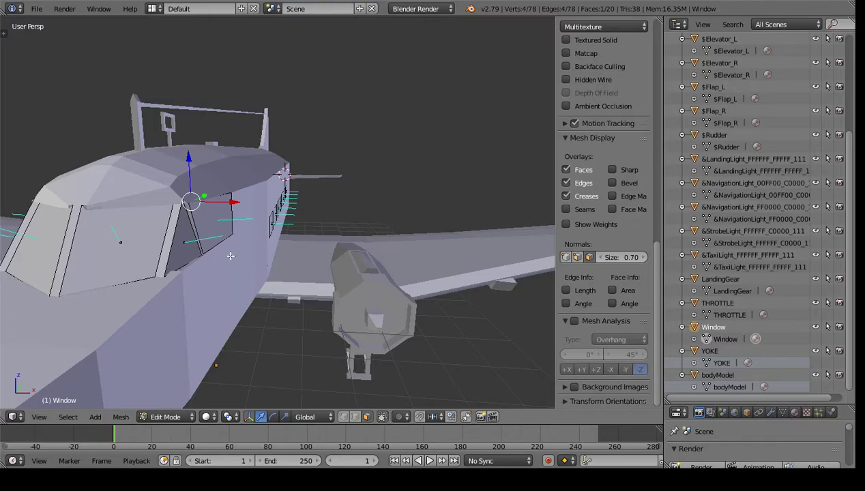
{"action": "middle_click_drag", "start_coordinate": [169, 270], "coordinate": [218, 276]}
{"action": "scroll", "coordinate": [232, 284], "scroll_direction": "up", "scroll_amount": 2}
{"action": "scroll", "coordinate": [218, 276], "scroll_direction": "up", "scroll_amount": 4}
{"action": "middle_click_drag", "start_coordinate": [306, 294], "coordinate": [381, 256]}
{"action": "mouse_move", "coordinate": [275, 273]}
{"action": "middle_mouse_down"}
{"action": "mouse_move", "coordinate": [176, 276]}
{"action": "mouse_move", "coordinate": [290, 271]}
{"action": "mouse_move", "coordinate": [7, 257]}
{"action": "mouse_move", "coordinate": [84, 265]}
{"action": "mouse_move", "coordinate": [347, 256]}
{"action": "mouse_move", "coordinate": [193, 258]}
{"action": "mouse_move", "coordinate": [273, 327]}
{"action": "mouse_move", "coordinate": [184, 299]}
{"action": "mouse_move", "coordinate": [214, 290]}
{"action": "mouse_move", "coordinate": [204, 309]}
{"action": "mouse_move", "coordinate": [218, 300]}
{"action": "mouse_move", "coordinate": [193, 286]}
{"action": "mouse_move", "coordinate": [132, 289]}
{"action": "mouse_move", "coordinate": [291, 299]}
{"action": "mouse_move", "coordinate": [124, 290]}
{"action": "mouse_move", "coordinate": [239, 314]}
{"action": "mouse_move", "coordinate": [172, 320]}
{"action": "mouse_move", "coordinate": [297, 305]}
{"action": "mouse_move", "coordinate": [292, 311]}
{"action": "mouse_move", "coordinate": [277, 285]}
{"action": "middle_mouse_up"}
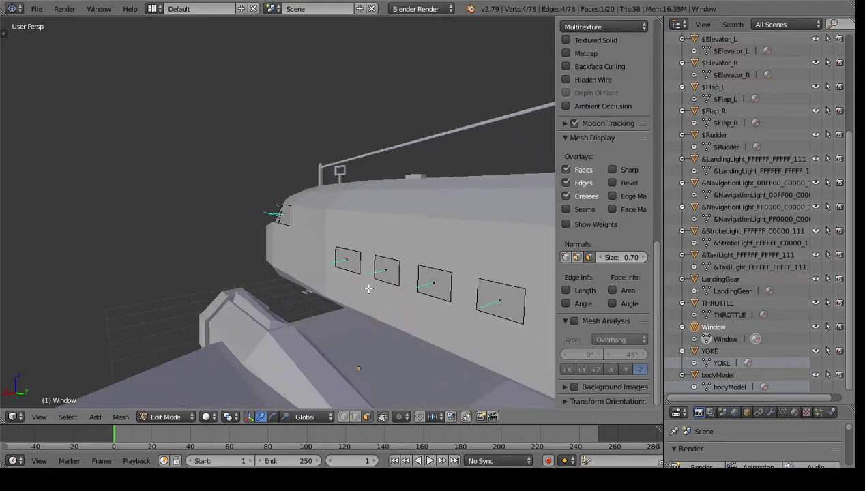
Select the seven port passenger window faces and move them about 0.025 inward into their frames
{"action": "middle_click_drag", "start_coordinate": [368, 288], "coordinate": [355, 294]}
{"action": "scroll", "coordinate": [355, 293], "scroll_direction": "down", "scroll_amount": 4}
{"action": "right_click", "coordinate": [454, 299]}
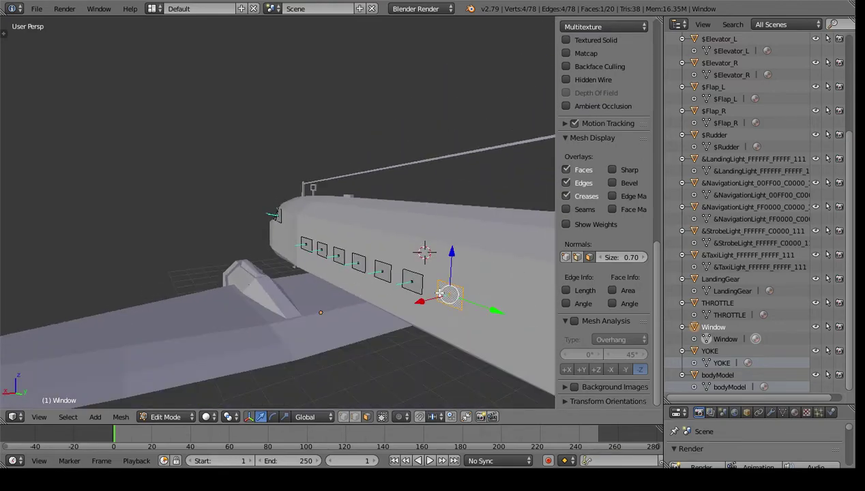
{"action": "right_click", "coordinate": [415, 287], "text": "shift"}
{"action": "right_click", "coordinate": [378, 273], "text": "shift"}
{"action": "right_click", "coordinate": [354, 262], "text": "shift"}
{"action": "right_click", "coordinate": [330, 254], "text": "shift"}
{"action": "right_click", "coordinate": [323, 250], "text": "shift"}
{"action": "right_click", "coordinate": [306, 244], "text": "shift"}
{"action": "scroll", "coordinate": [384, 307], "scroll_direction": "up", "scroll_amount": 5}
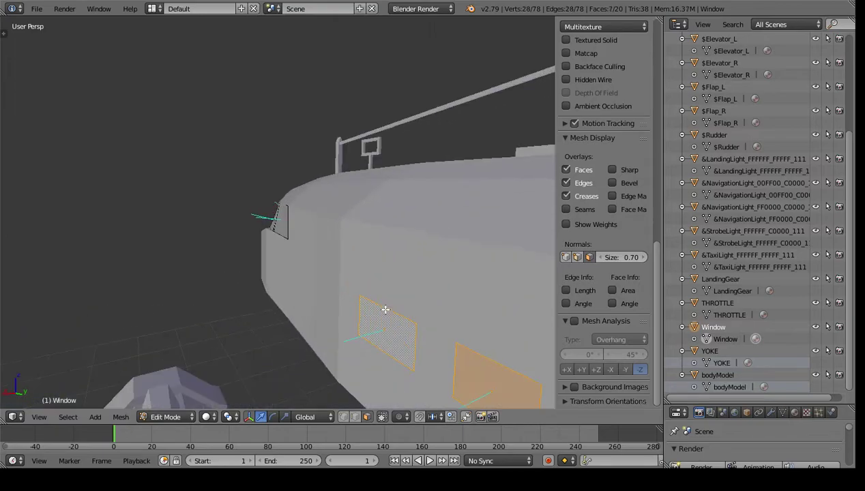
{"action": "middle_click_drag", "start_coordinate": [368, 311], "coordinate": [354, 293]}
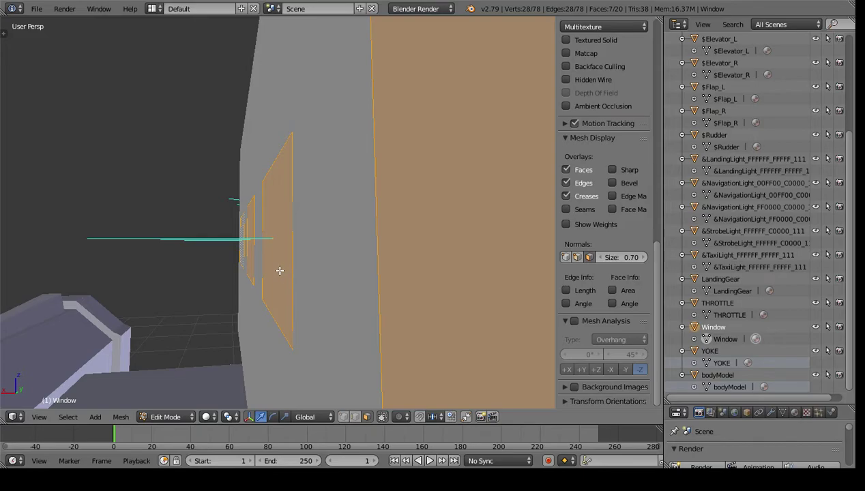
{"action": "key", "text": "g"}
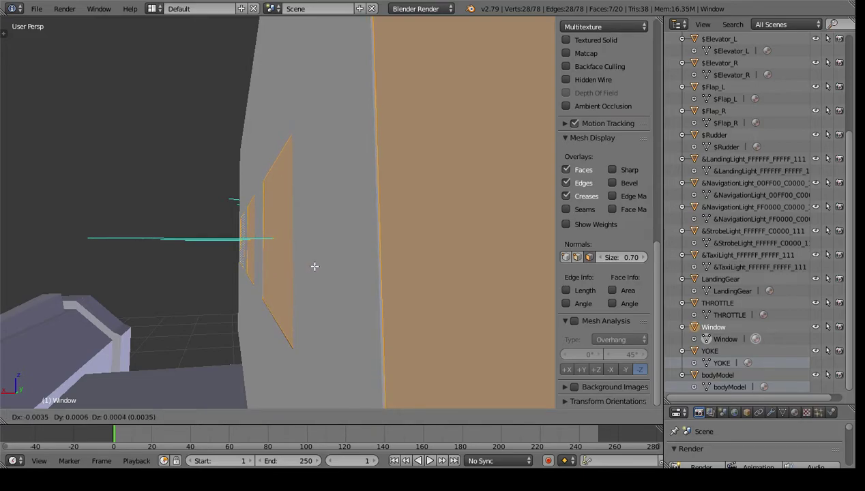
{"action": "left_click", "coordinate": [531, 267]}
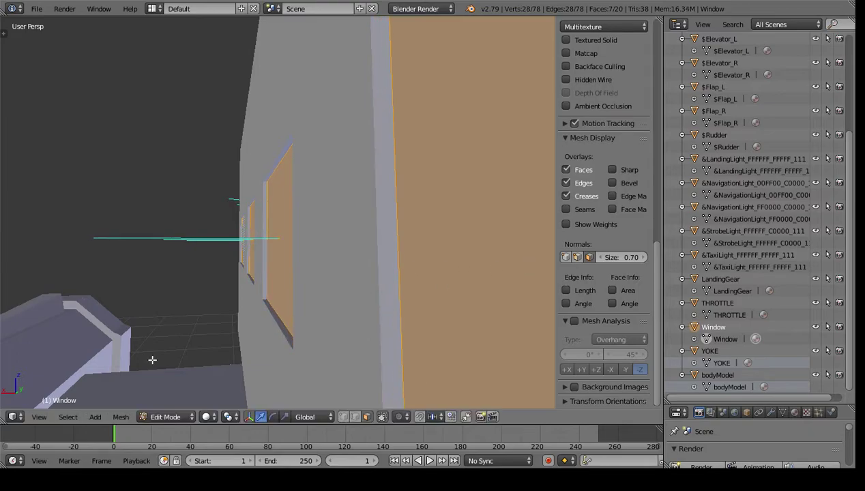
Show the translate settings and set the move's X, Y and Z values to 0
{"action": "left_click", "coordinate": [6, 30]}
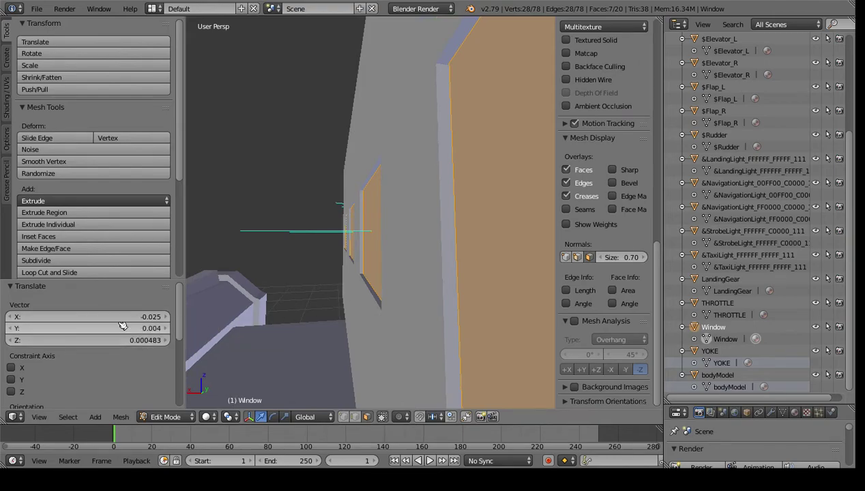
{"action": "left_click", "coordinate": [107, 340]}
{"action": "type", "text": "0"}
{"action": "key", "text": "Return"}
{"action": "left_click", "coordinate": [114, 317]}
{"action": "type", "text": "0"}
{"action": "key", "text": "Return"}
{"action": "left_click", "coordinate": [120, 329]}
{"action": "type", "text": "0"}
{"action": "key", "text": "Return"}
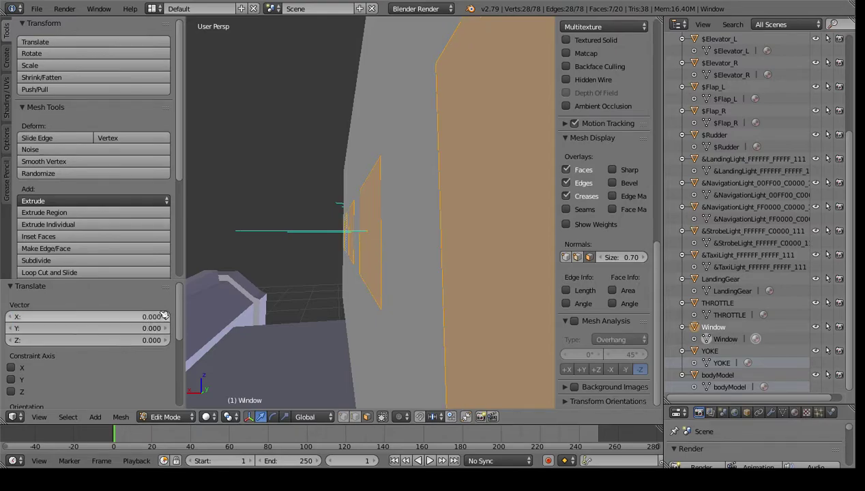
Adjust the port window faces' X offset in 0.010 steps to -0.020 and check how deep they sit in the frames
{"action": "left_click", "coordinate": [166, 318]}
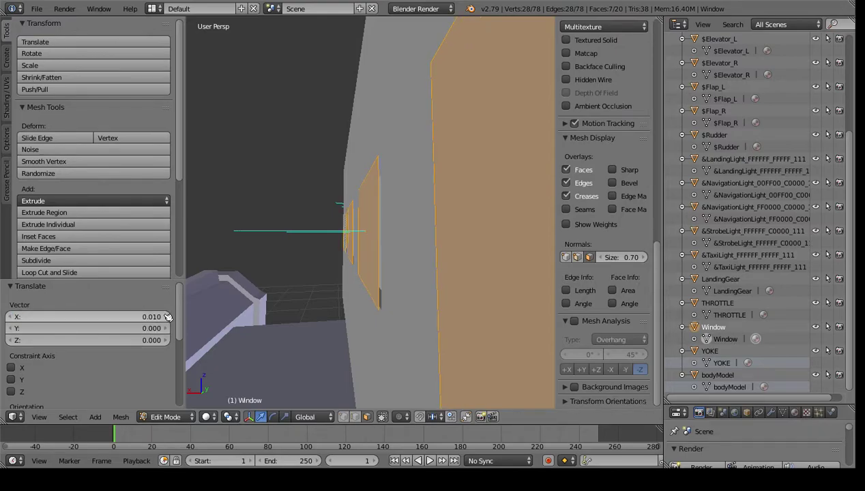
{"action": "left_click", "coordinate": [167, 316]}
{"action": "left_click", "coordinate": [166, 317]}
{"action": "left_click", "coordinate": [167, 316]}
{"action": "left_click", "coordinate": [167, 316]}
{"action": "left_click", "coordinate": [166, 317]}
{"action": "left_click", "coordinate": [167, 317]}
{"action": "left_click", "coordinate": [8, 316]}
{"action": "left_click", "coordinate": [9, 317]}
{"action": "left_click", "coordinate": [10, 316]}
{"action": "left_click", "coordinate": [10, 316]}
{"action": "left_click", "coordinate": [9, 317]}
{"action": "left_click", "coordinate": [9, 317]}
{"action": "left_click", "coordinate": [11, 317]}
{"action": "left_click", "coordinate": [14, 317]}
{"action": "left_click", "coordinate": [13, 316]}
{"action": "mouse_move", "coordinate": [375, 316]}
{"action": "middle_mouse_down"}
{"action": "mouse_move", "coordinate": [359, 319]}
{"action": "mouse_move", "coordinate": [367, 321]}
{"action": "middle_mouse_up"}
{"action": "scroll", "coordinate": [367, 321], "scroll_direction": "up", "scroll_amount": 3}
{"action": "middle_click_drag", "start_coordinate": [301, 328], "coordinate": [304, 324]}
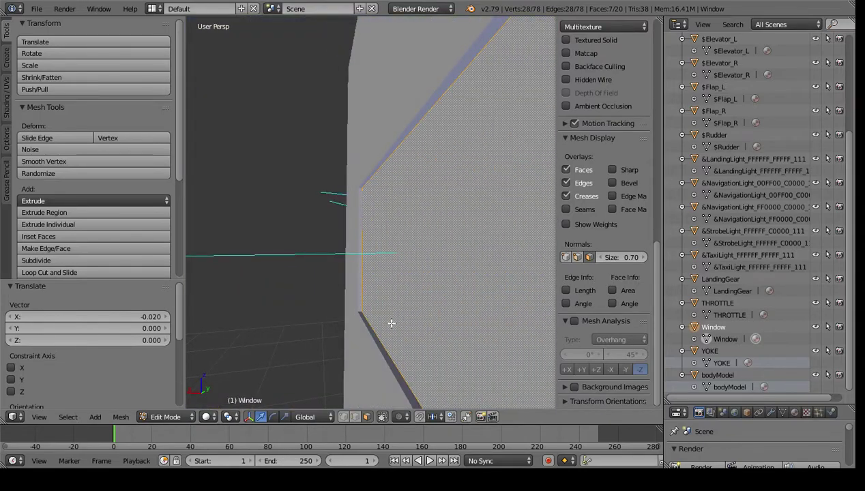
{"action": "middle_click_drag", "start_coordinate": [359, 341], "coordinate": [418, 319]}
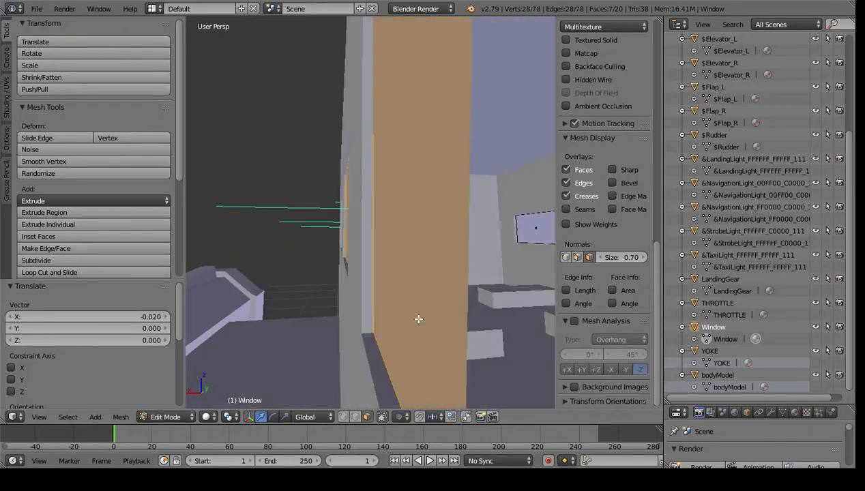
Reduce the port window faces' X offset to -0.010, check the fit in the frames, and return the offset to 0
{"action": "left_click", "coordinate": [168, 320]}
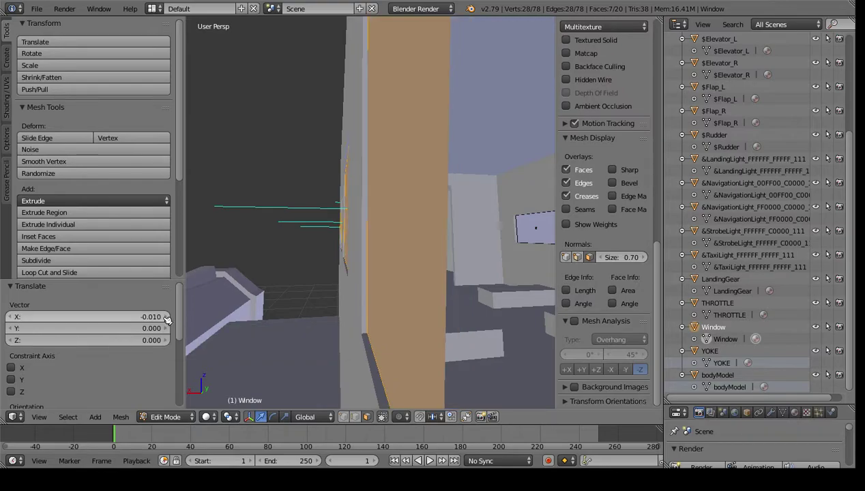
{"action": "scroll", "coordinate": [347, 312], "scroll_direction": "down", "scroll_amount": 3}
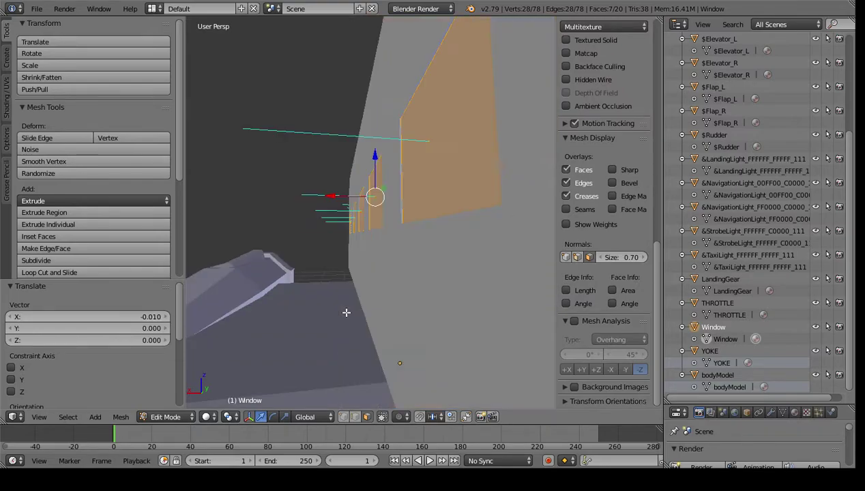
{"action": "middle_click_drag", "start_coordinate": [353, 300], "coordinate": [352, 304]}
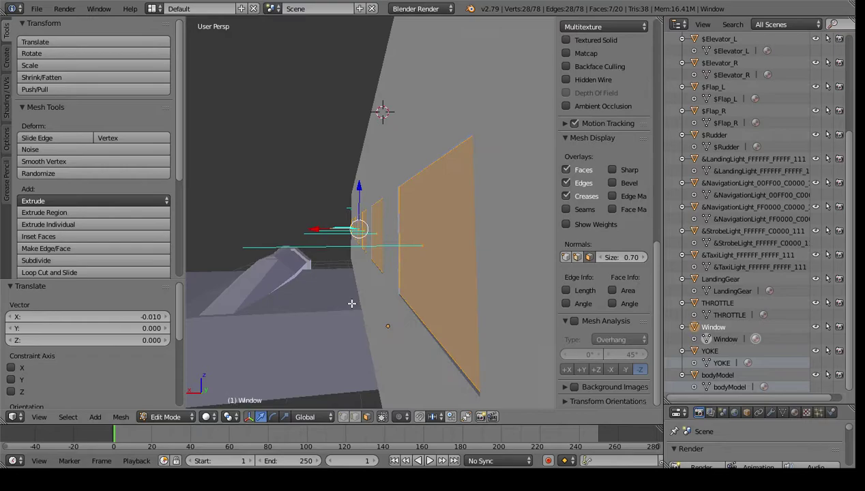
{"action": "scroll", "coordinate": [352, 275], "scroll_direction": "up", "scroll_amount": 4}
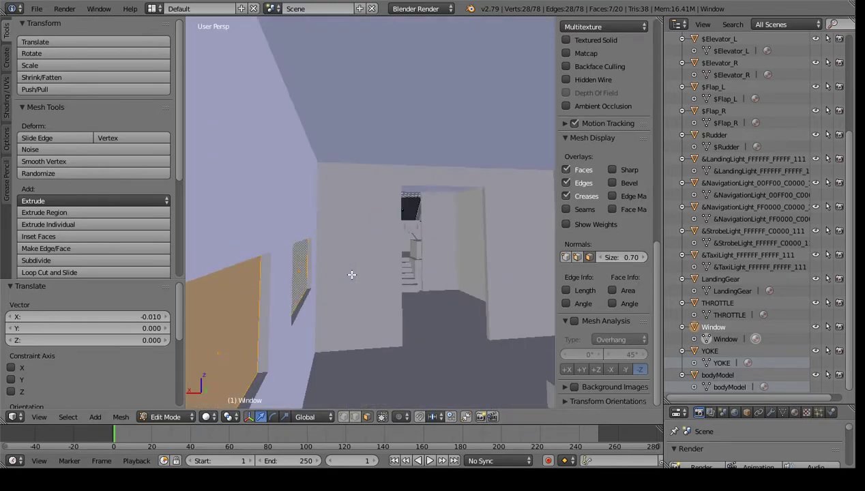
{"action": "scroll", "coordinate": [289, 301], "scroll_direction": "down", "scroll_amount": 3}
{"action": "left_click", "coordinate": [169, 317]}
{"action": "scroll", "coordinate": [362, 319], "scroll_direction": "down", "scroll_amount": 2}
{"action": "middle_click_drag", "start_coordinate": [362, 319], "coordinate": [398, 328]}
{"action": "scroll", "coordinate": [345, 321], "scroll_direction": "down", "scroll_amount": 2}
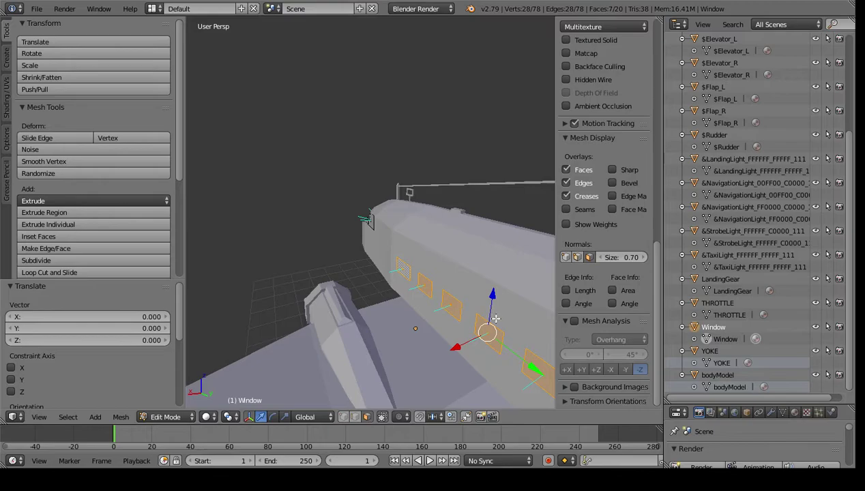
Switch to edge selection and select the rear vertical edge of the port cockpit side window
{"action": "scroll", "coordinate": [480, 321], "scroll_direction": "up", "scroll_amount": 7}
{"action": "middle_click_drag", "start_coordinate": [480, 324], "coordinate": [408, 262]}
{"action": "scroll", "coordinate": [494, 249], "scroll_direction": "down", "scroll_amount": 3}
{"action": "scroll", "coordinate": [464, 260], "scroll_direction": "up", "scroll_amount": 5}
{"action": "right_click", "coordinate": [477, 224]}
{"action": "right_click", "coordinate": [409, 250]}
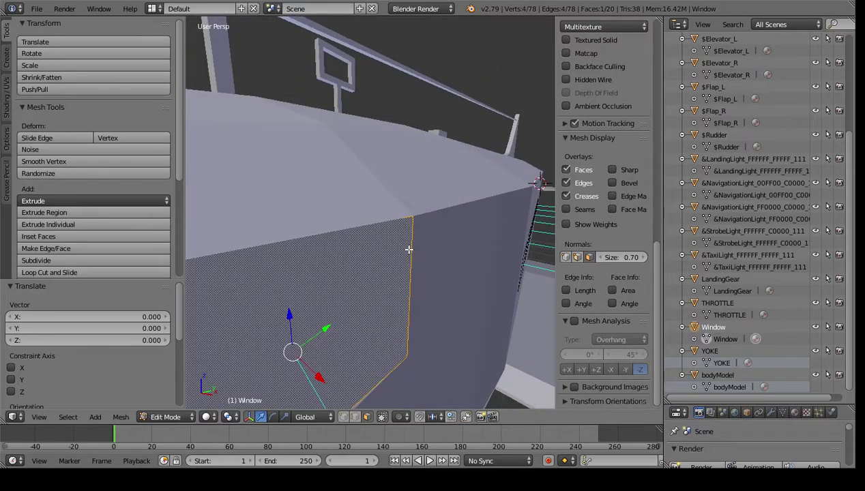
{"action": "left_click", "coordinate": [355, 417]}
{"action": "right_click", "coordinate": [412, 291]}
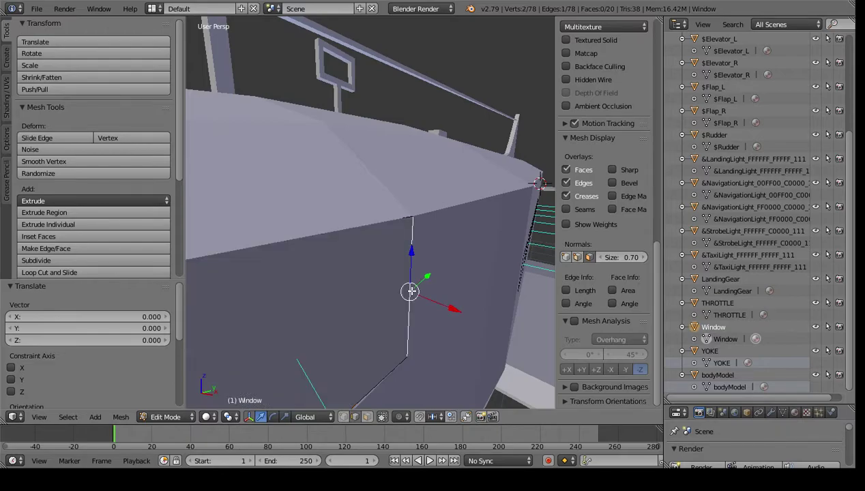
Move the port cockpit side window's rear edge inward by -0.030 along X, with the Y offset set to 0
{"action": "key", "text": "e"}
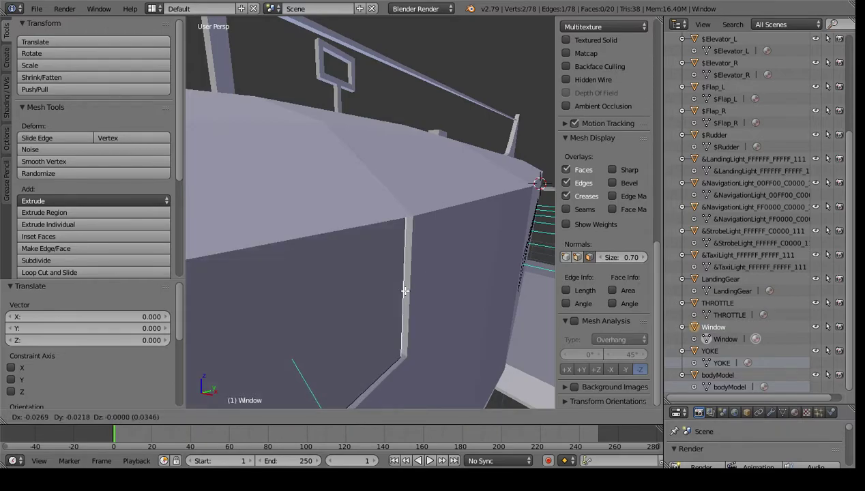
{"action": "left_click", "coordinate": [404, 291]}
{"action": "left_click", "coordinate": [124, 329]}
{"action": "type", "text": "0"}
{"action": "key", "text": "Return"}
{"action": "left_click", "coordinate": [154, 317]}
{"action": "type", "text": "0"}
{"action": "key", "text": "Return"}
{"action": "left_click", "coordinate": [166, 318]}
{"action": "left_click", "coordinate": [13, 319]}
{"action": "left_click", "coordinate": [12, 319]}
{"action": "left_click", "coordinate": [13, 319]}
{"action": "left_click", "coordinate": [14, 318]}
Select the matching rear edge of the starboard cockpit side window and move it slightly
{"action": "scroll", "coordinate": [337, 321], "scroll_direction": "down", "scroll_amount": 4}
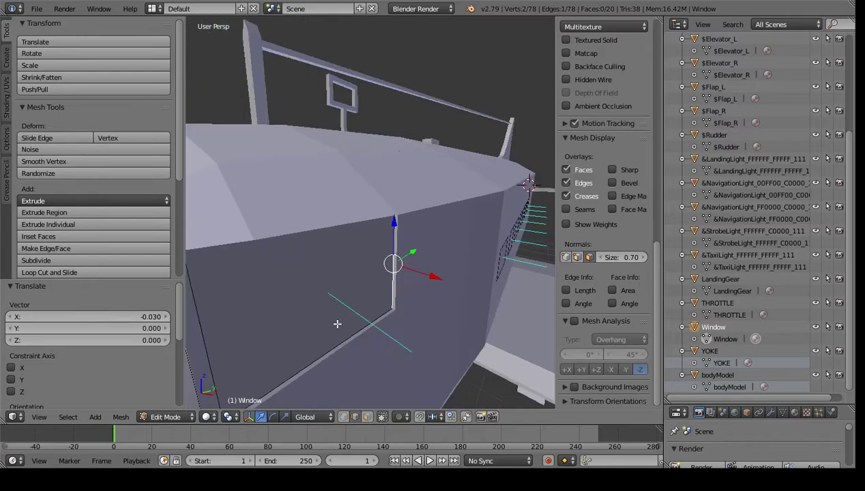
{"action": "middle_click_drag", "start_coordinate": [333, 325], "coordinate": [383, 276]}
{"action": "middle_click_drag", "start_coordinate": [305, 340], "coordinate": [315, 337]}
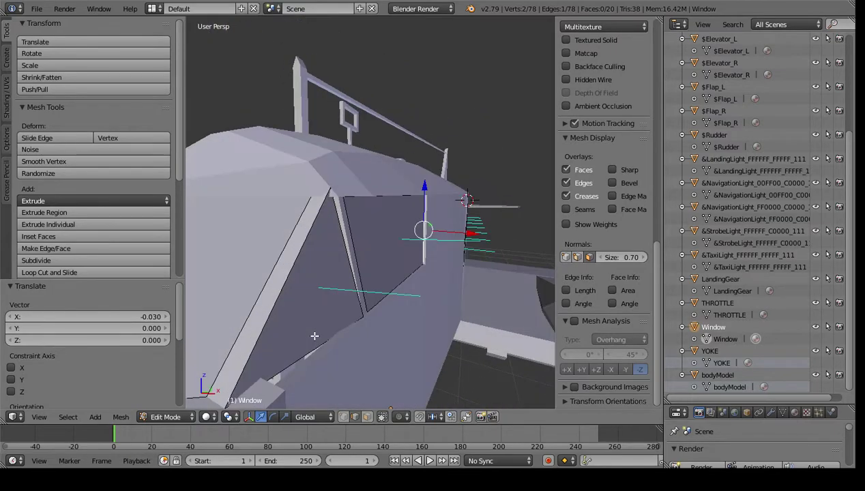
{"action": "scroll", "coordinate": [291, 359], "scroll_direction": "up", "scroll_amount": 4}
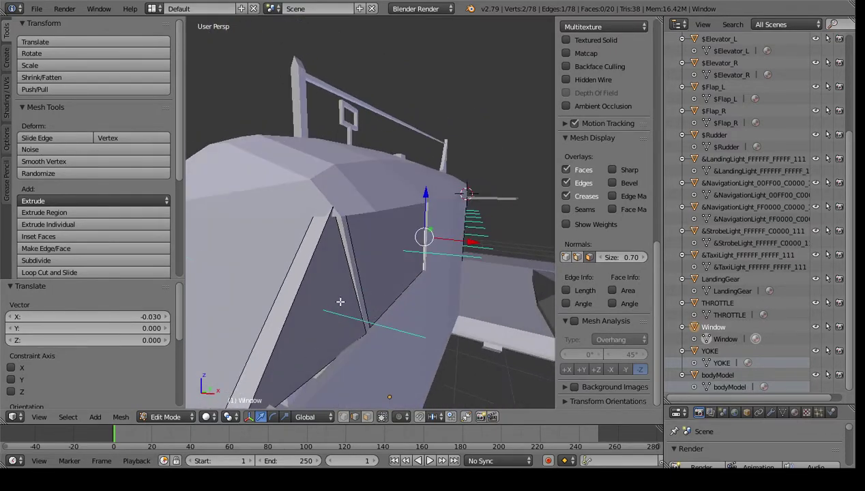
{"action": "scroll", "coordinate": [351, 304], "scroll_direction": "up", "scroll_amount": 2}
{"action": "middle_click_drag", "start_coordinate": [354, 308], "coordinate": [322, 271]}
{"action": "right_click", "coordinate": [324, 264]}
{"action": "left_click_drag", "start_coordinate": [325, 264], "coordinate": [326, 262]}
Set the starboard cockpit window edge's move to 0.020 along X, with Y and Z at 0
{"action": "left_click", "coordinate": [110, 337]}
{"action": "type", "text": "0"}
{"action": "key", "text": "Return"}
{"action": "left_click", "coordinate": [123, 328]}
{"action": "type", "text": "0"}
{"action": "key", "text": "Return"}
{"action": "left_click", "coordinate": [132, 316]}
{"action": "type", "text": "0"}
{"action": "key", "text": "Return"}
{"action": "left_click", "coordinate": [168, 319]}
{"action": "left_click", "coordinate": [168, 319]}
{"action": "middle_click_drag", "start_coordinate": [424, 298], "coordinate": [367, 276]}
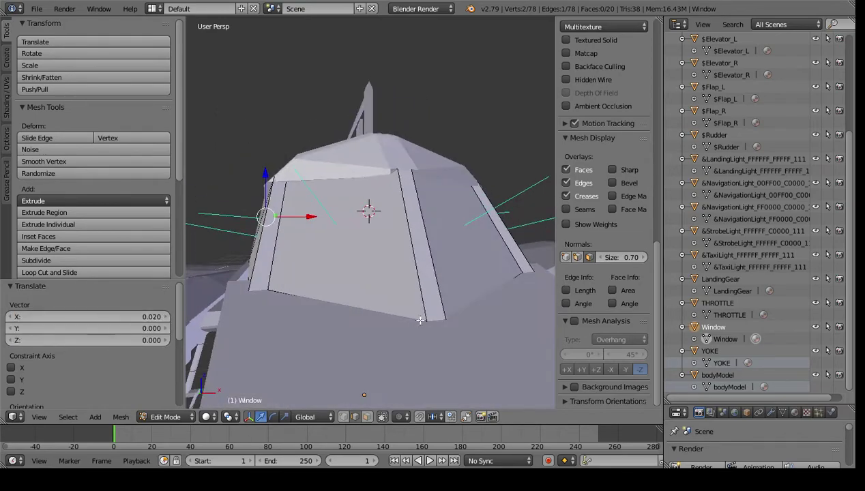
{"action": "scroll", "coordinate": [418, 318], "scroll_direction": "up", "scroll_amount": 6}
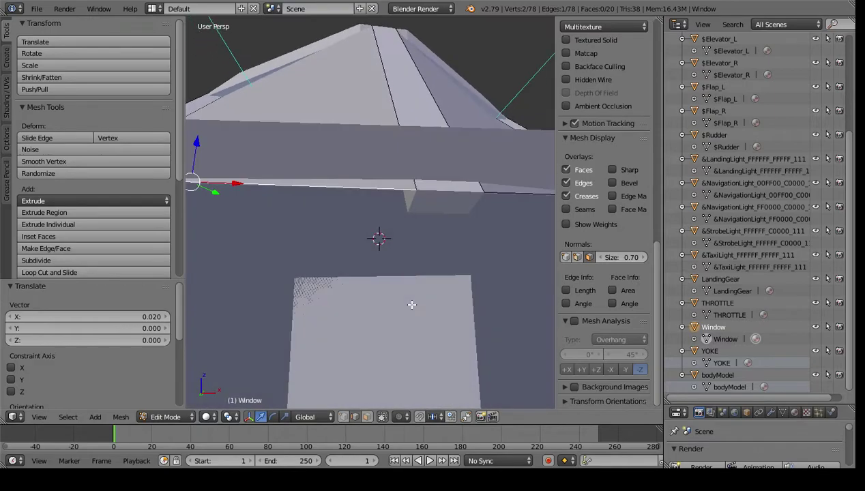
Switch to vertex selection, select the lower vertices of the two front cockpit windows beside the centre post, and move them slightly
{"action": "middle_click_drag", "start_coordinate": [411, 305], "coordinate": [412, 294]}
{"action": "left_click", "coordinate": [343, 416]}
{"action": "right_click", "coordinate": [402, 159]}
{"action": "right_click", "coordinate": [470, 163], "text": "shift"}
{"action": "key", "text": "g"}
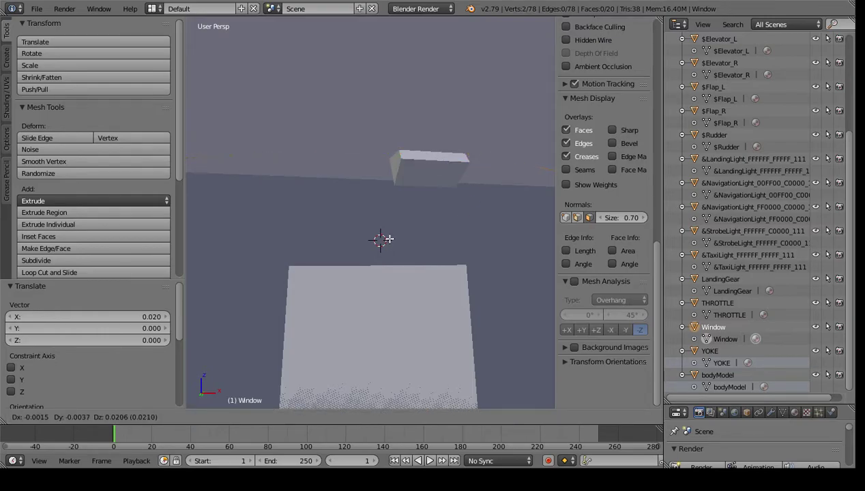
{"action": "left_click", "coordinate": [387, 239]}
{"action": "key", "text": "KP_Decimal"}
{"action": "middle_click_drag", "start_coordinate": [423, 192], "coordinate": [428, 181]}
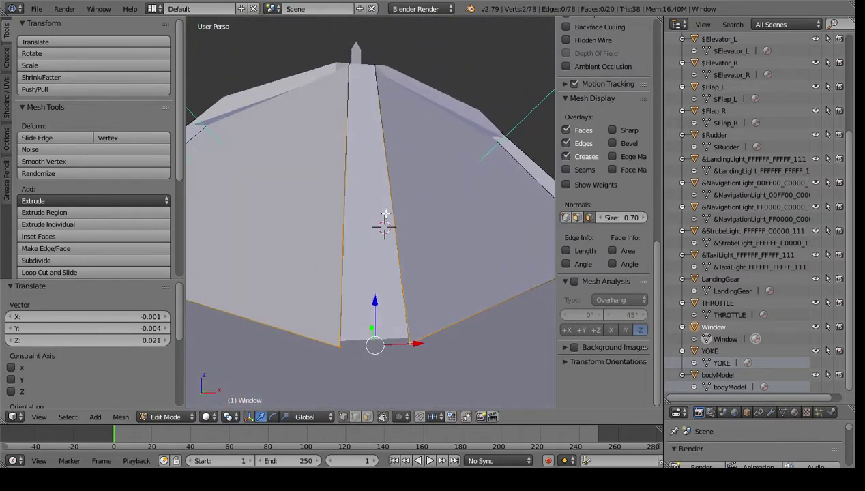
Set the front window vertices' move to 0.010 along Z, with X and Y at 0
{"action": "left_click", "coordinate": [98, 339]}
{"action": "type", "text": "0"}
{"action": "key", "text": "Return"}
{"action": "left_click", "coordinate": [99, 328]}
{"action": "type", "text": "0"}
{"action": "key", "text": "Return"}
{"action": "type", "text": "0"}
{"action": "key", "text": "Return"}
{"action": "left_click_drag", "start_coordinate": [48, 340], "coordinate": [17, 341]}
{"action": "middle_click_drag", "start_coordinate": [262, 335], "coordinate": [268, 325]}
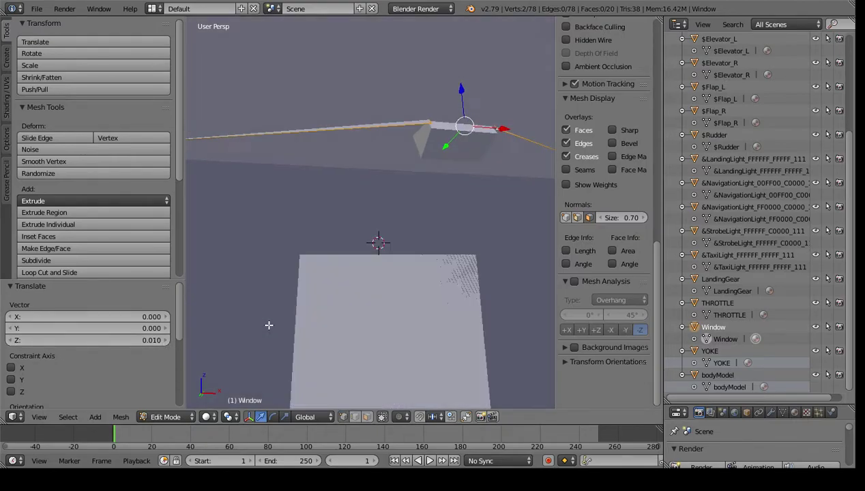
Increase the front window vertices' move to 0.020 along Z and 0.020 along Y
{"action": "left_click", "coordinate": [167, 341]}
{"action": "scroll", "coordinate": [360, 275], "scroll_direction": "down", "scroll_amount": 5}
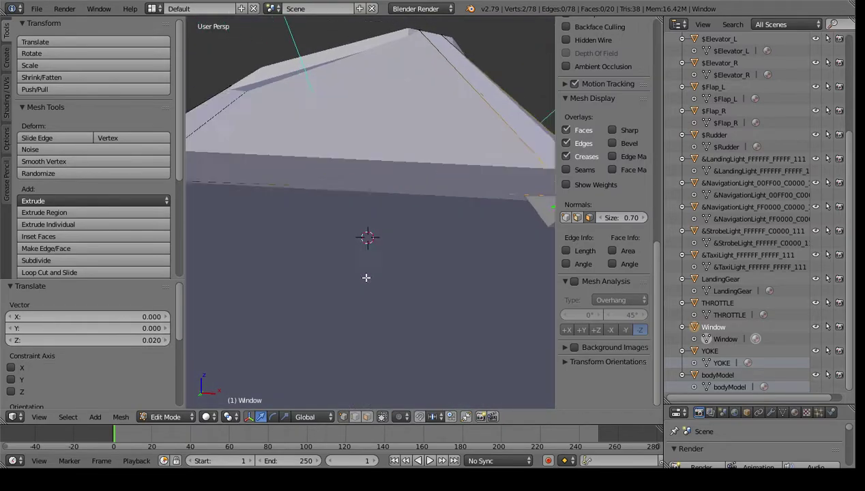
{"action": "left_click", "coordinate": [167, 328]}
{"action": "left_click", "coordinate": [168, 329]}
{"action": "middle_click_drag", "start_coordinate": [352, 321], "coordinate": [345, 315]}
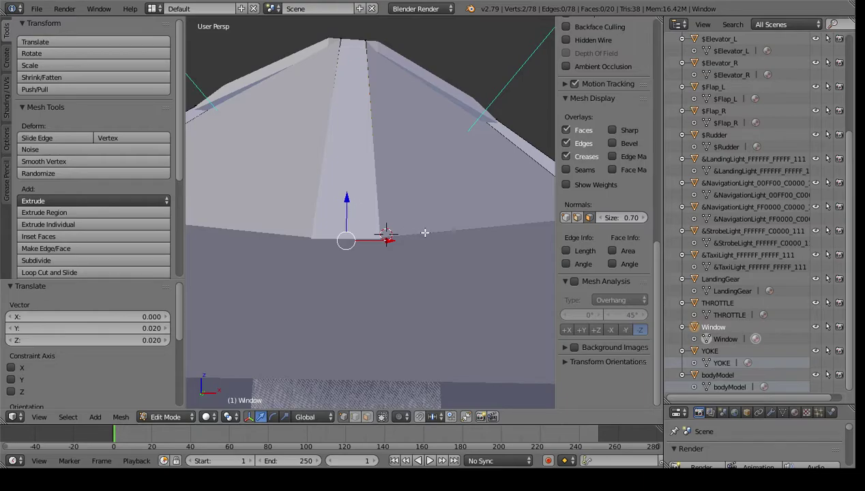
Examine the adjusted cockpit windows from several angles, in and out of edit mode, and return to editing the Window mesh
{"action": "middle_click_drag", "start_coordinate": [491, 311], "coordinate": [443, 315]}
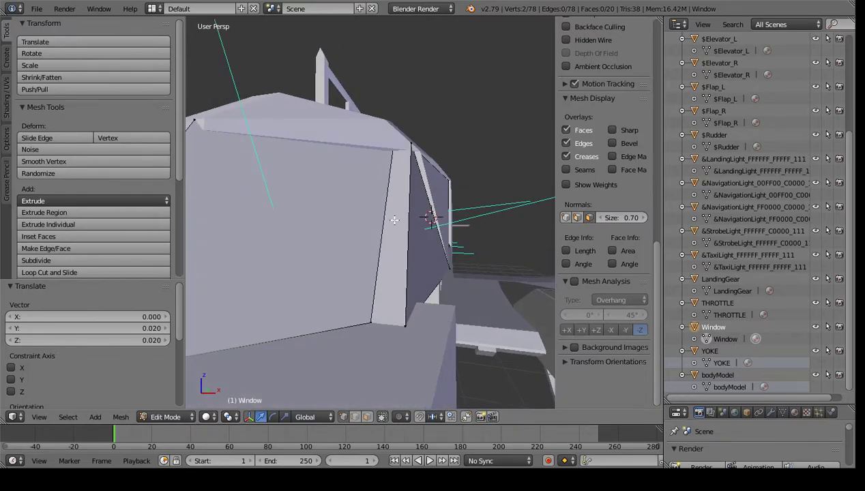
{"action": "middle_click_drag", "start_coordinate": [387, 226], "coordinate": [369, 258]}
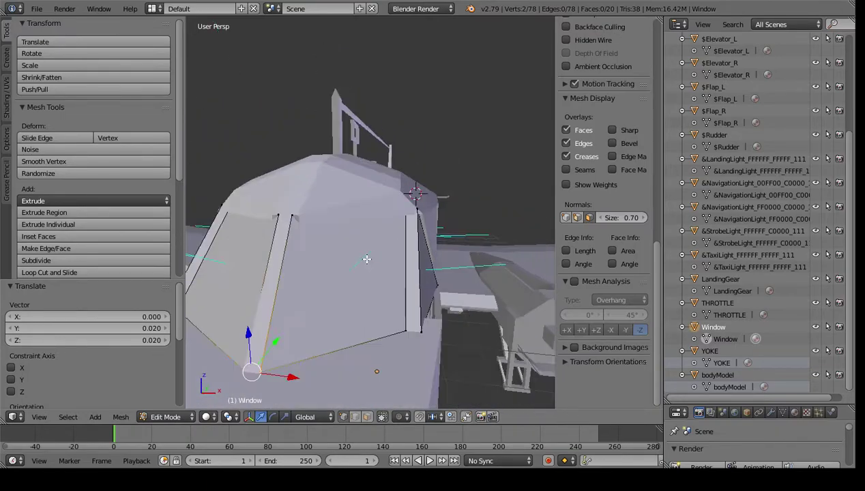
{"action": "middle_click_drag", "start_coordinate": [343, 315], "coordinate": [453, 254]}
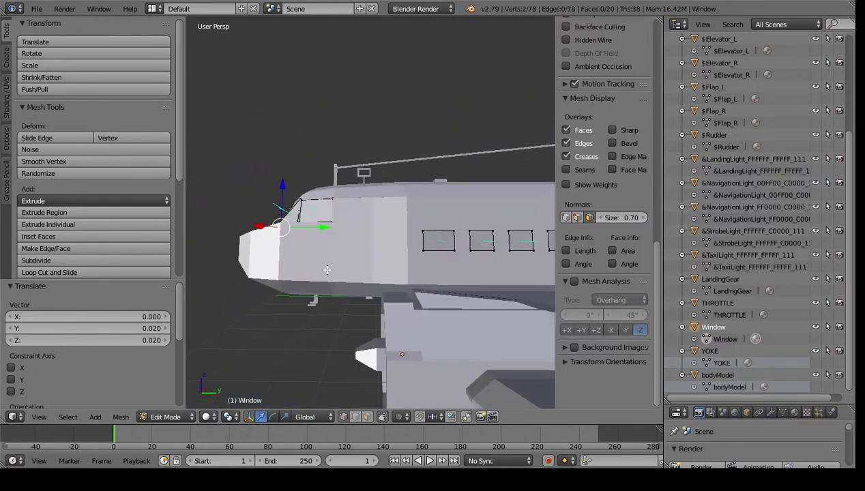
{"action": "left_click", "coordinate": [186, 418]}
{"action": "left_click", "coordinate": [179, 404]}
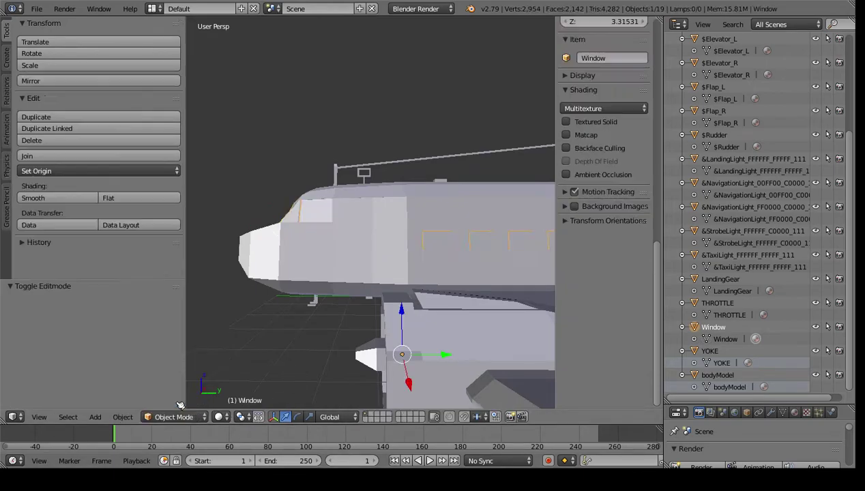
{"action": "left_click", "coordinate": [171, 417]}
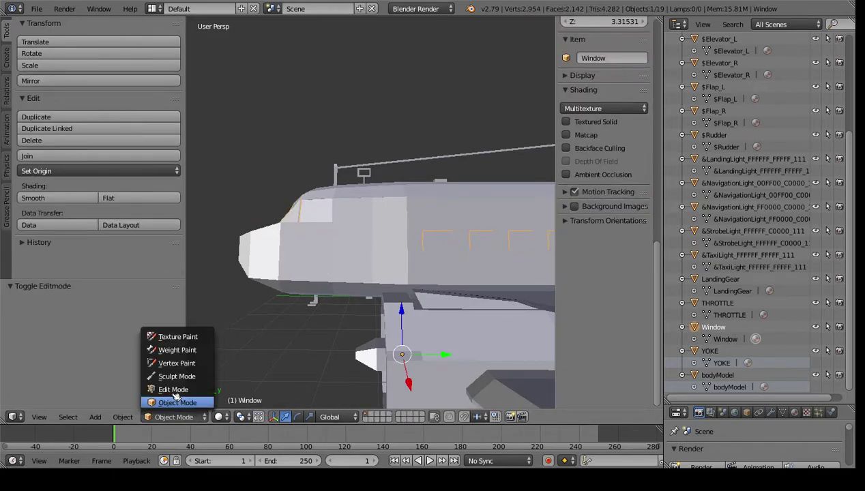
{"action": "left_click", "coordinate": [163, 389]}
{"action": "middle_click_drag", "start_coordinate": [326, 295], "coordinate": [354, 313]}
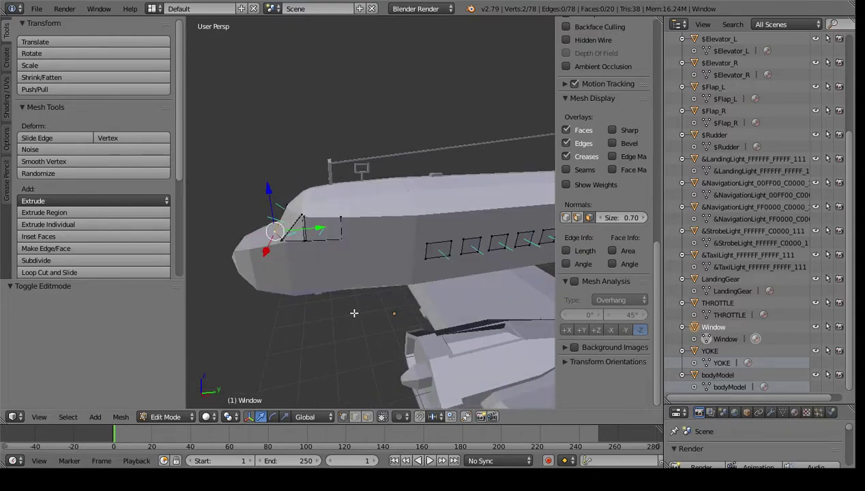
{"action": "left_click", "coordinate": [719, 375]}
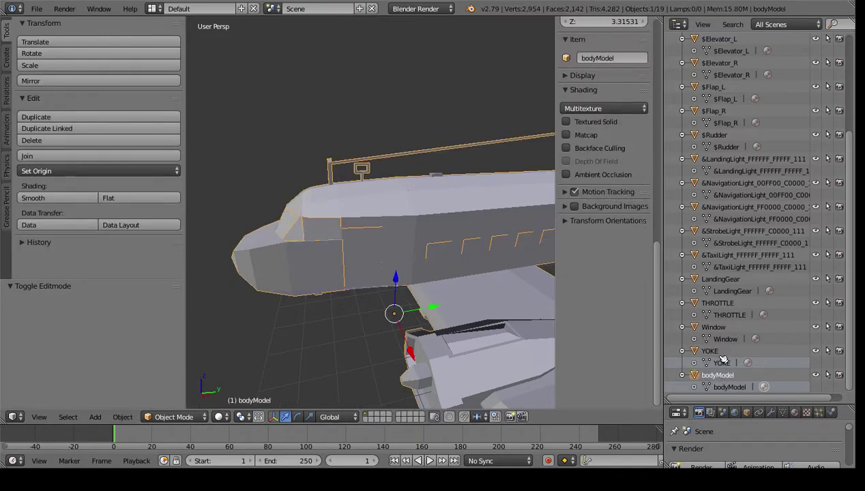
{"action": "left_click", "coordinate": [714, 328]}
{"action": "left_click", "coordinate": [725, 340]}
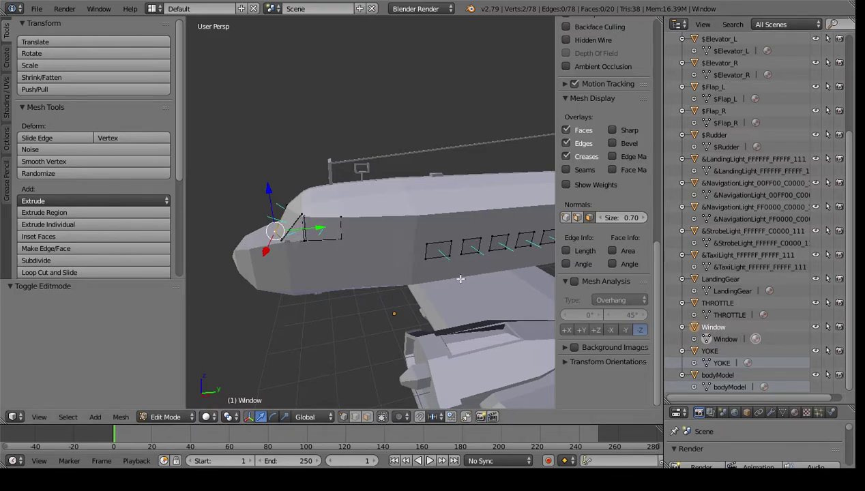
Switch to face selection and separate the three rearmost port cabin windows into individual objects
{"action": "middle_click_drag", "start_coordinate": [461, 278], "coordinate": [438, 270]}
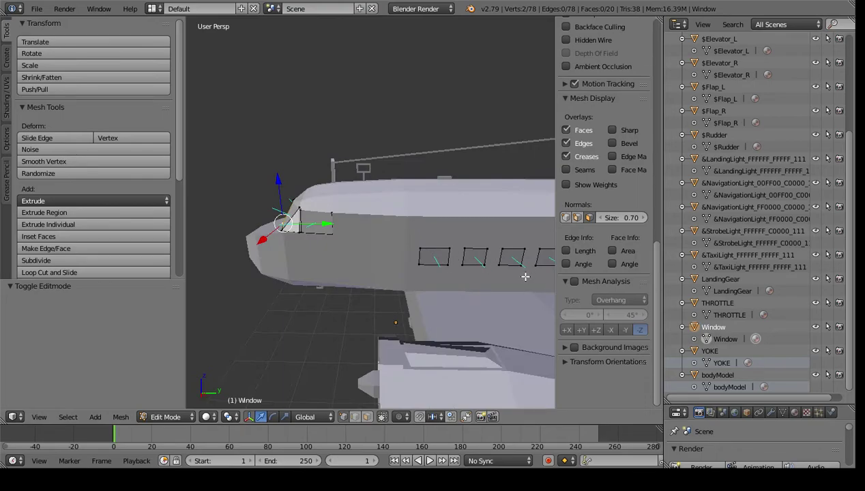
{"action": "middle_click_drag", "start_coordinate": [461, 326], "coordinate": [378, 290]}
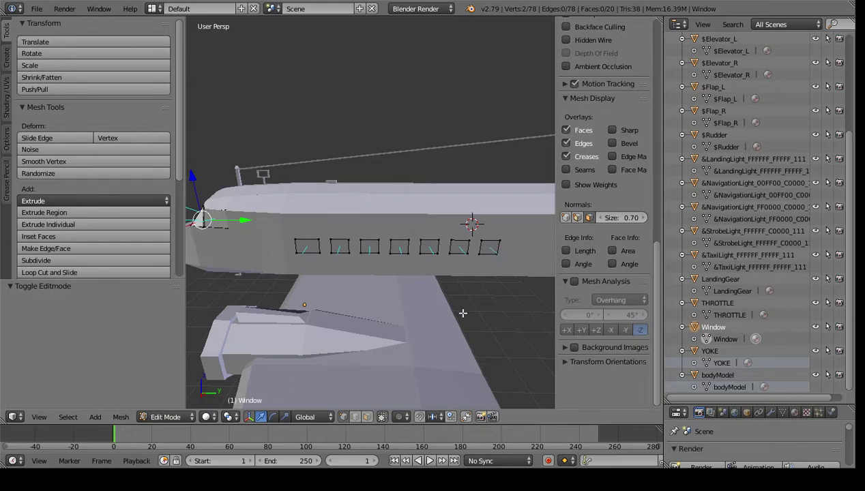
{"action": "left_click", "coordinate": [368, 418]}
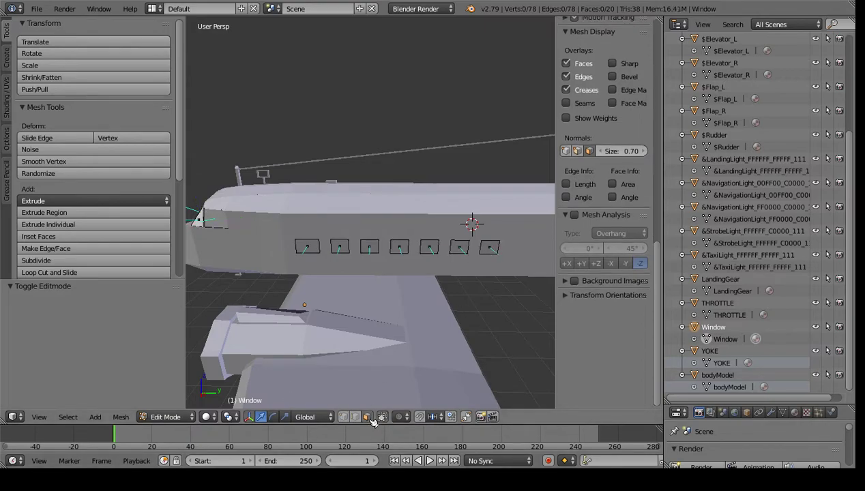
{"action": "right_click", "coordinate": [491, 249]}
{"action": "key", "text": "p"}
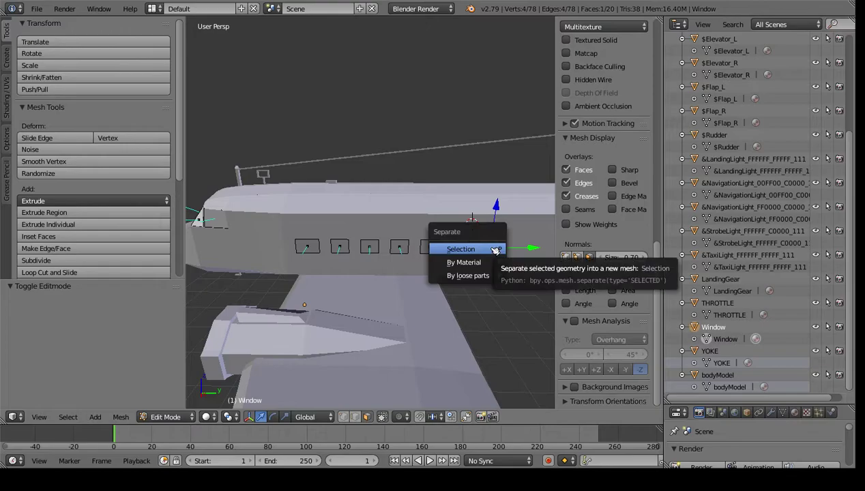
{"action": "left_click", "coordinate": [491, 248]}
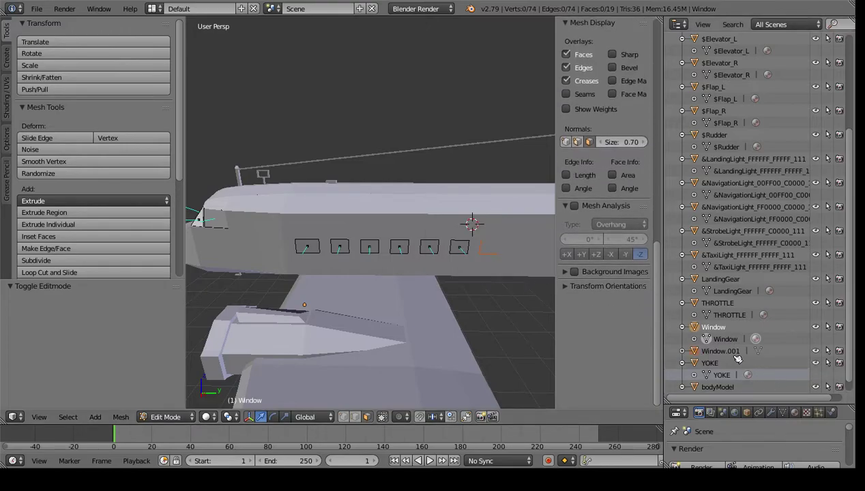
{"action": "right_click", "coordinate": [460, 247]}
{"action": "key", "text": "p"}
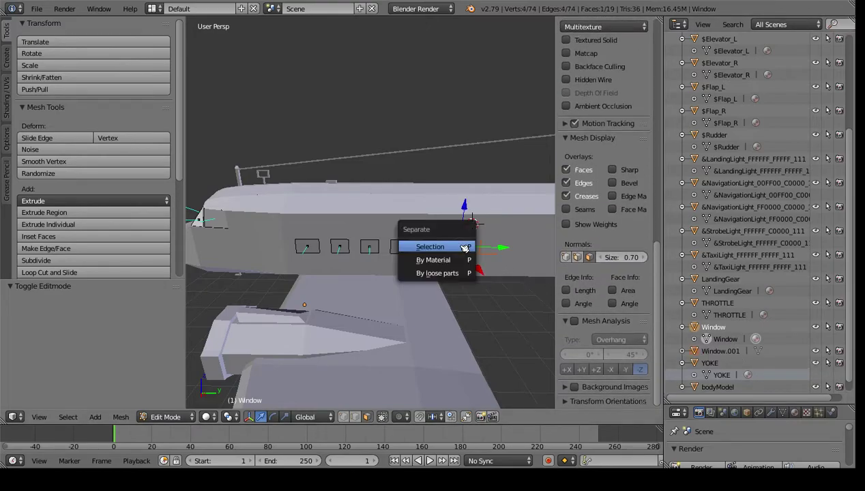
{"action": "left_click", "coordinate": [460, 247]}
{"action": "right_click", "coordinate": [429, 247]}
{"action": "key", "text": "p"}
{"action": "left_click", "coordinate": [420, 251]}
Separate the remaining four port cabin windows into individual objects, working toward the nose
{"action": "right_click", "coordinate": [400, 247]}
{"action": "key", "text": "p"}
{"action": "left_click", "coordinate": [402, 248]}
{"action": "right_click", "coordinate": [374, 248]}
{"action": "key", "text": "p"}
{"action": "left_click", "coordinate": [376, 249]}
{"action": "right_click", "coordinate": [346, 247]}
{"action": "key", "text": "p"}
{"action": "left_click", "coordinate": [347, 248]}
{"action": "right_click", "coordinate": [314, 248]}
{"action": "key", "text": "p"}
{"action": "left_click", "coordinate": [313, 250]}
Separate the port cockpit side window and the two cockpit windows ahead of it into individual objects
{"action": "middle_click_drag", "start_coordinate": [244, 280], "coordinate": [286, 247]}
{"action": "right_click", "coordinate": [262, 234]}
{"action": "key", "text": "p"}
{"action": "left_click", "coordinate": [264, 235]}
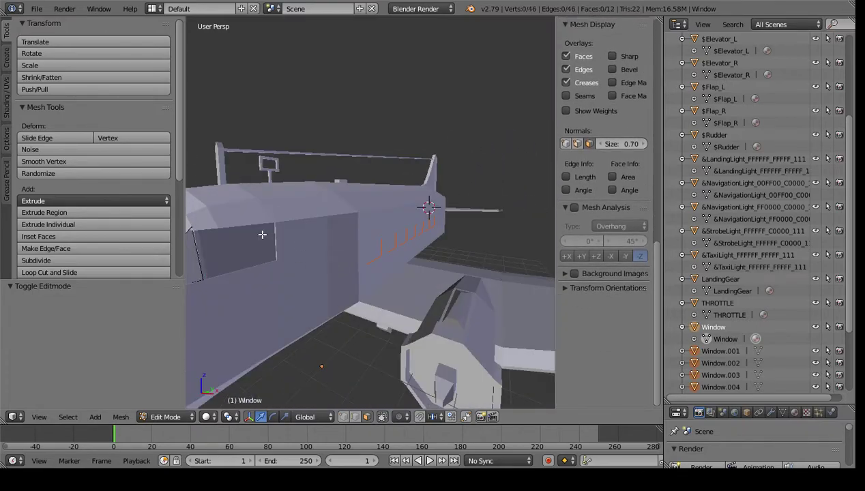
{"action": "scroll", "coordinate": [262, 234], "scroll_direction": "down", "scroll_amount": 1}
{"action": "right_click", "coordinate": [251, 242]}
{"action": "key", "text": "p"}
{"action": "left_click", "coordinate": [251, 243]}
{"action": "right_click", "coordinate": [220, 244]}
{"action": "key", "text": "p"}
{"action": "left_click", "coordinate": [220, 244]}
Separate the remaining three cockpit windows on the starboard side into individual objects
{"action": "middle_click_drag", "start_coordinate": [222, 245], "coordinate": [311, 250]}
{"action": "right_click", "coordinate": [464, 248]}
{"action": "key", "text": "p"}
{"action": "left_click", "coordinate": [467, 249]}
{"action": "right_click", "coordinate": [421, 252]}
{"action": "key", "text": "p"}
{"action": "left_click", "coordinate": [423, 253]}
{"action": "right_click", "coordinate": [367, 237]}
{"action": "key", "text": "p"}
{"action": "left_click", "coordinate": [367, 236]}
Separate the three foremost starboard cabin windows into individual objects
{"action": "middle_click_drag", "start_coordinate": [367, 236], "coordinate": [416, 242]}
{"action": "right_click", "coordinate": [418, 240]}
{"action": "key", "text": "p"}
{"action": "left_click", "coordinate": [421, 239]}
{"action": "right_click", "coordinate": [386, 241]}
{"action": "key", "text": "p"}
{"action": "left_click", "coordinate": [386, 239]}
{"action": "right_click", "coordinate": [354, 240]}
{"action": "key", "text": "p"}
{"action": "left_click", "coordinate": [355, 238]}
Separate the last four starboard cabin windows into individual objects, working toward the tail
{"action": "right_click", "coordinate": [327, 237]}
{"action": "key", "text": "p"}
{"action": "left_click", "coordinate": [327, 236]}
{"action": "right_click", "coordinate": [302, 238]}
{"action": "key", "text": "p"}
{"action": "left_click", "coordinate": [302, 237]}
{"action": "right_click", "coordinate": [278, 239]}
{"action": "key", "text": "p"}
{"action": "left_click", "coordinate": [277, 239]}
{"action": "right_click", "coordinate": [252, 239]}
{"action": "key", "text": "p"}
{"action": "left_click", "coordinate": [252, 239]}
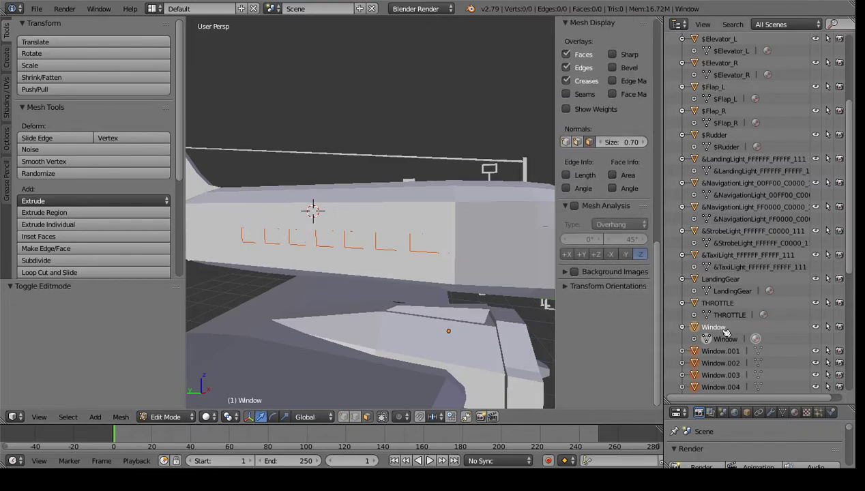
Delete the emptied Window object from the scene
{"action": "left_click", "coordinate": [725, 339]}
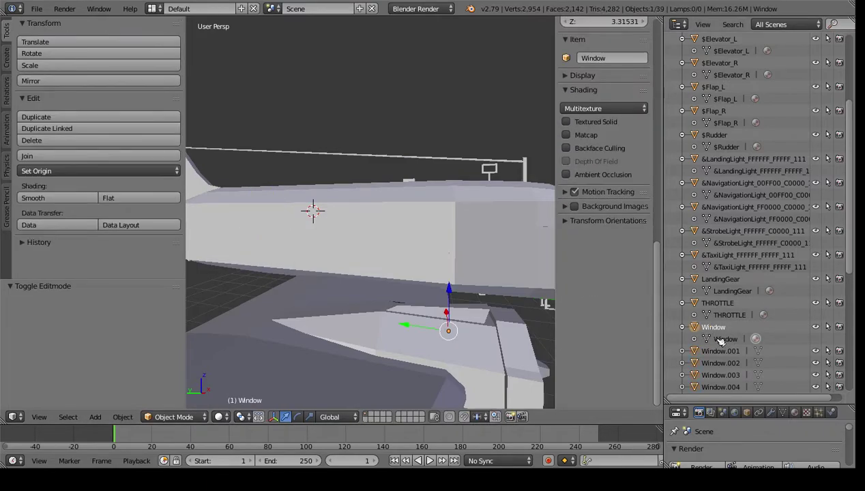
{"action": "left_click", "coordinate": [716, 339]}
{"action": "right_click", "coordinate": [713, 330]}
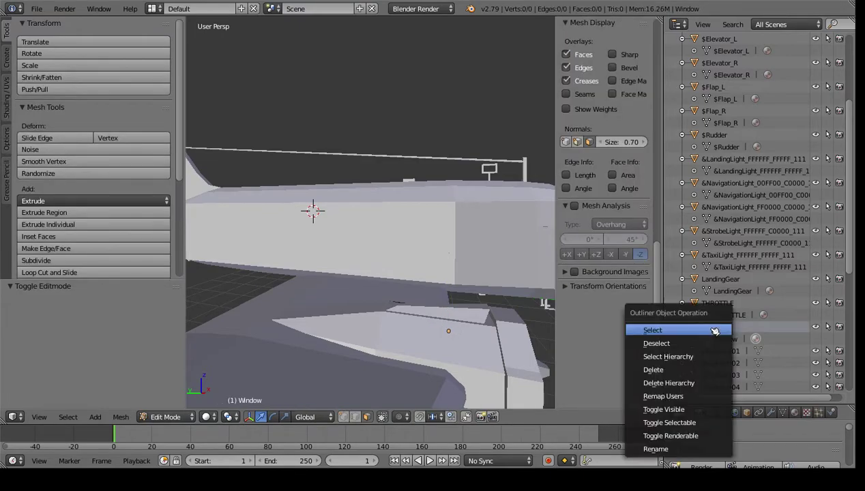
{"action": "left_click", "coordinate": [705, 373]}
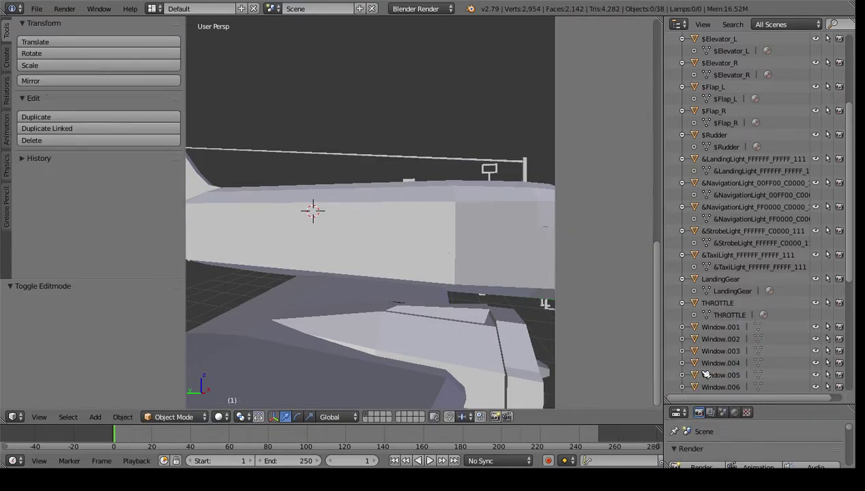
Pick individual window objects to identify them, ending with the second starboard cabin window from the front
{"action": "left_click", "coordinate": [727, 328]}
{"action": "scroll", "coordinate": [727, 330], "scroll_direction": "down", "scroll_amount": 5}
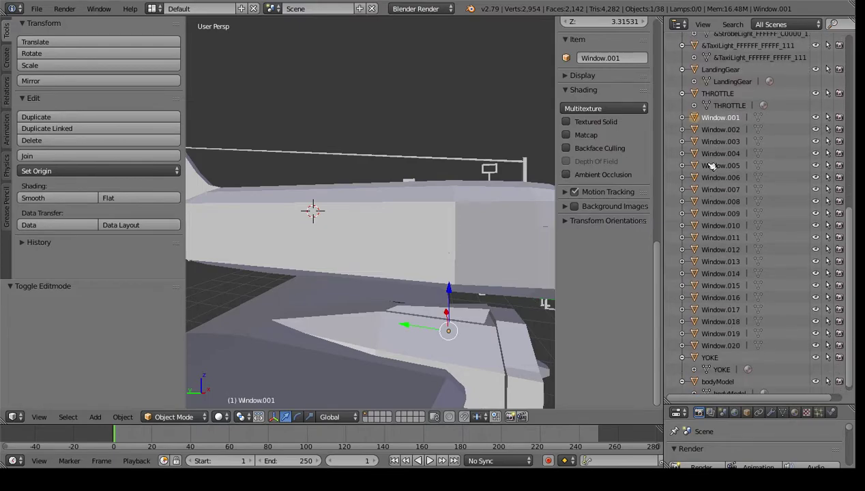
{"action": "right_click", "coordinate": [401, 233]}
{"action": "right_click", "coordinate": [392, 244]}
{"action": "right_click", "coordinate": [383, 247]}
{"action": "right_click", "coordinate": [354, 244]}
{"action": "right_click", "coordinate": [387, 247]}
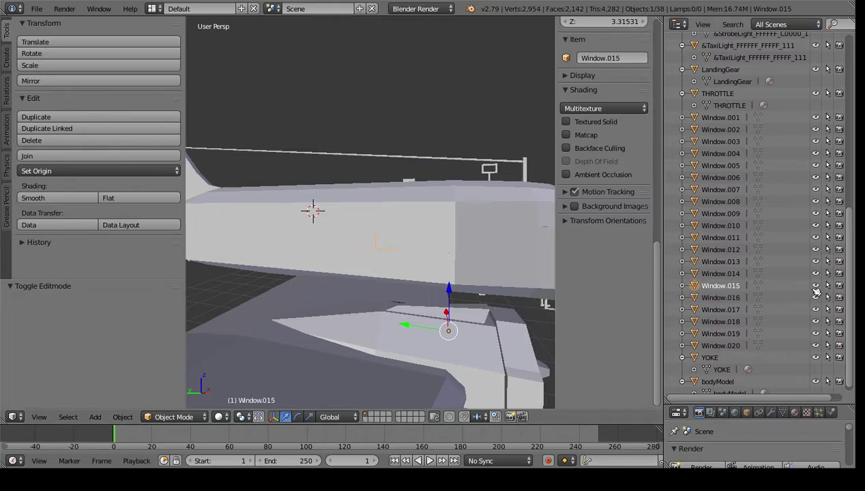
Hide Window.015 and Window.007, look through the openings in the cabin, and show both windows again
{"action": "left_click", "coordinate": [816, 286]}
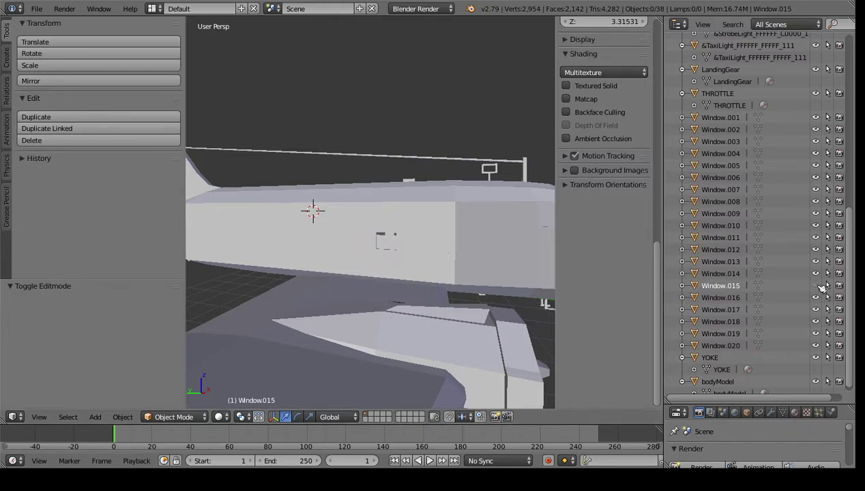
{"action": "left_click", "coordinate": [816, 189]}
{"action": "middle_click_drag", "start_coordinate": [456, 284], "coordinate": [283, 290]}
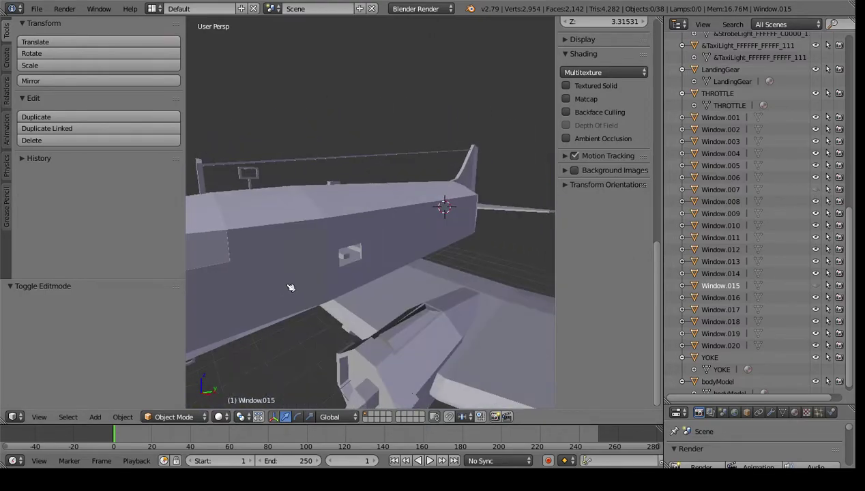
{"action": "left_click", "coordinate": [816, 189]}
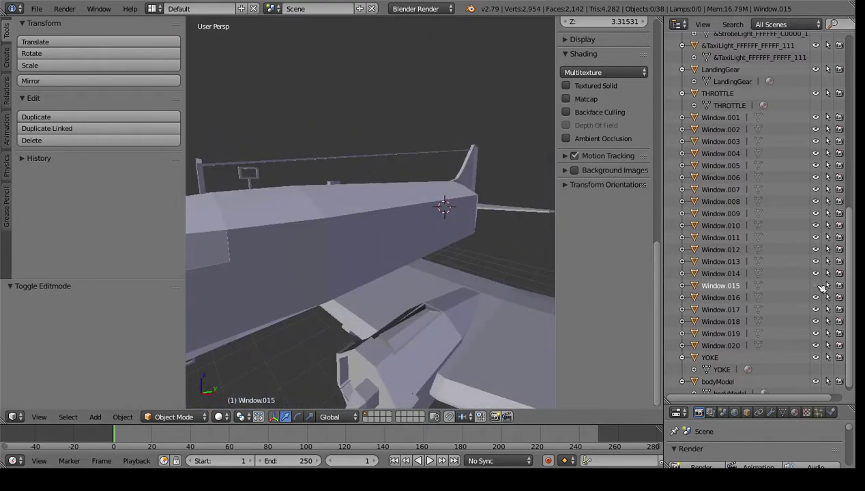
{"action": "left_click", "coordinate": [823, 286]}
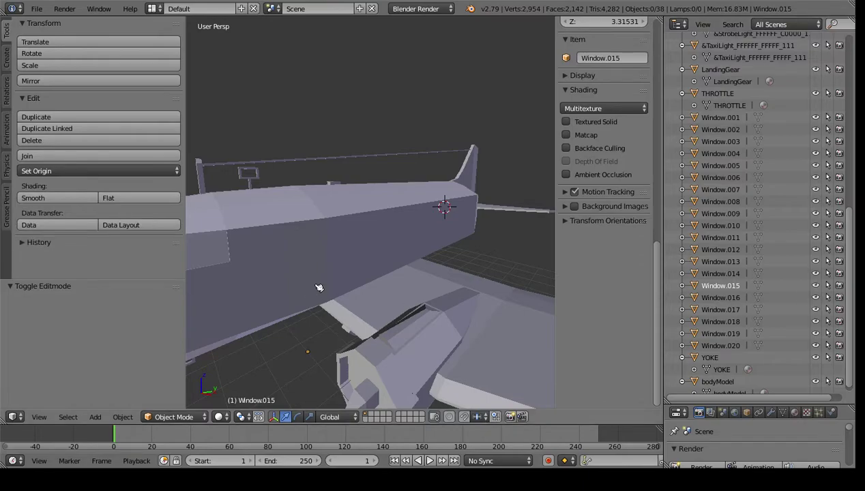
Select the port bow door in the viewport and examine the naming of the door and window objects in the scene list
{"action": "left_click", "coordinate": [709, 273]}
{"action": "scroll", "coordinate": [839, 285], "scroll_direction": "up", "scroll_amount": 10}
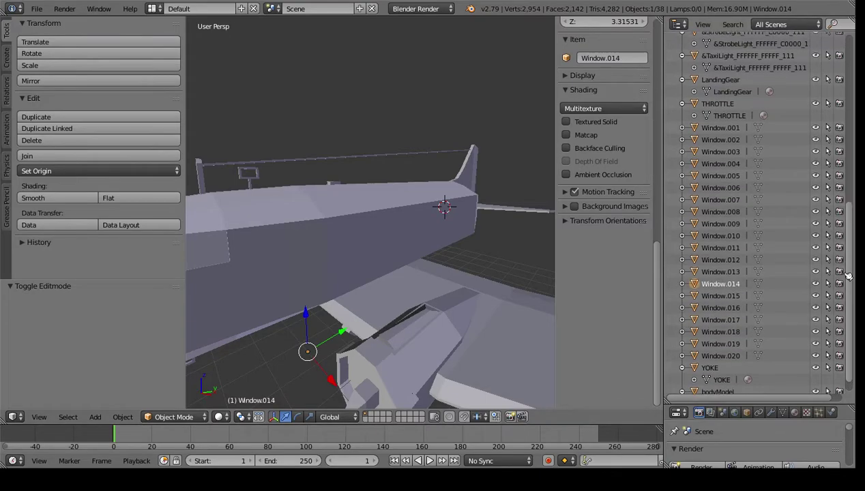
{"action": "scroll", "coordinate": [842, 114], "scroll_direction": "up", "scroll_amount": 2}
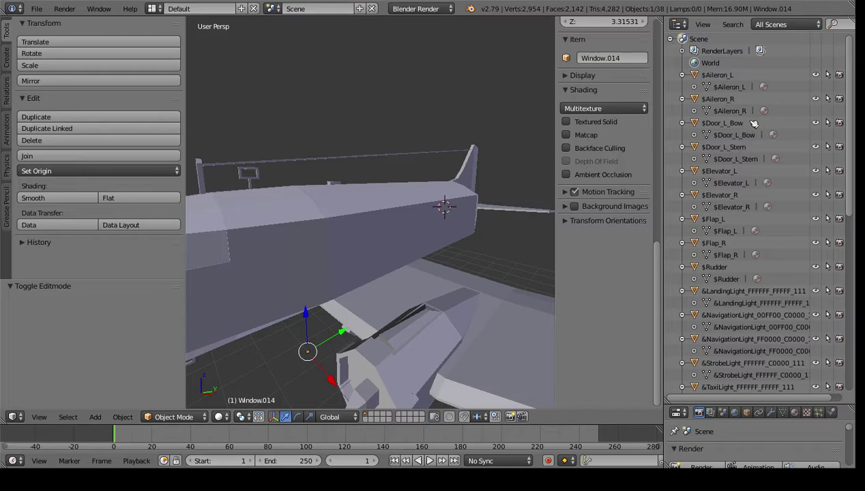
{"action": "scroll", "coordinate": [266, 309], "scroll_direction": "down", "scroll_amount": 3}
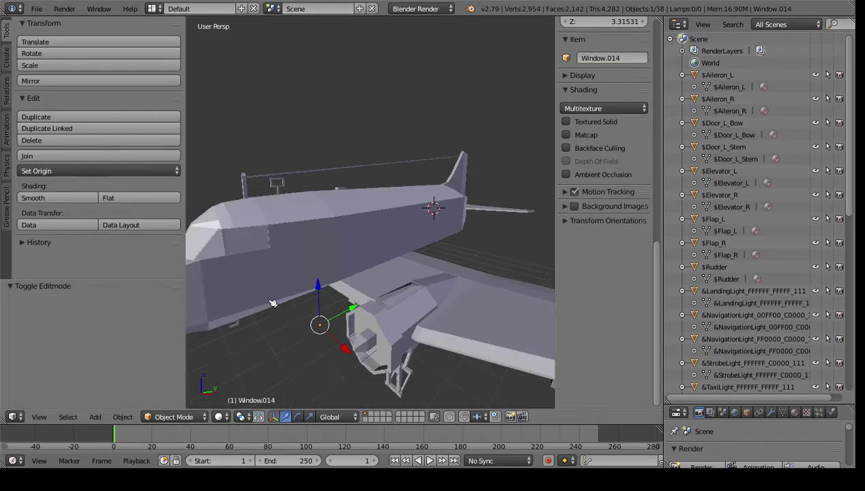
{"action": "right_click", "coordinate": [274, 271]}
{"action": "right_click", "coordinate": [286, 269]}
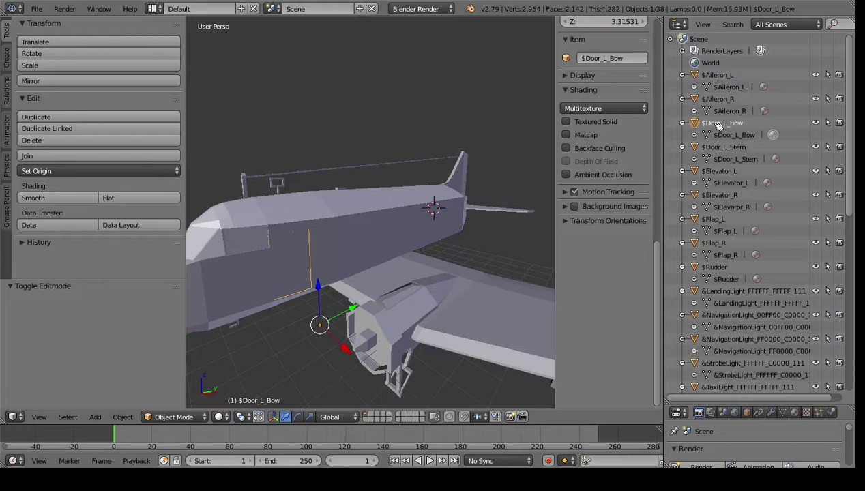
{"action": "left_click_drag", "start_coordinate": [852, 125], "coordinate": [853, 248]}
{"action": "scroll", "coordinate": [771, 345], "scroll_direction": "down", "scroll_amount": 5}
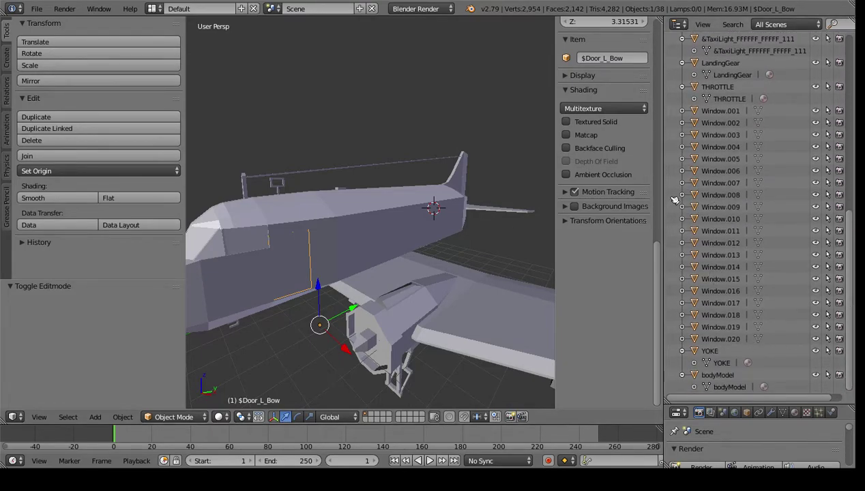
Select Window.011 in the scene list and examine the airplane's exterior from the rear, the front and the port side
{"action": "left_click", "coordinate": [728, 232]}
{"action": "scroll", "coordinate": [740, 232], "scroll_direction": "up", "scroll_amount": 8}
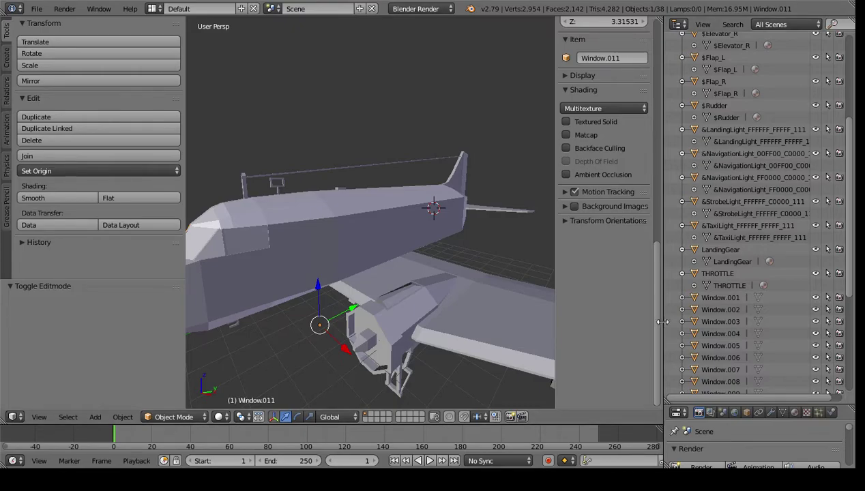
{"action": "middle_click_drag", "start_coordinate": [477, 204], "coordinate": [428, 240]}
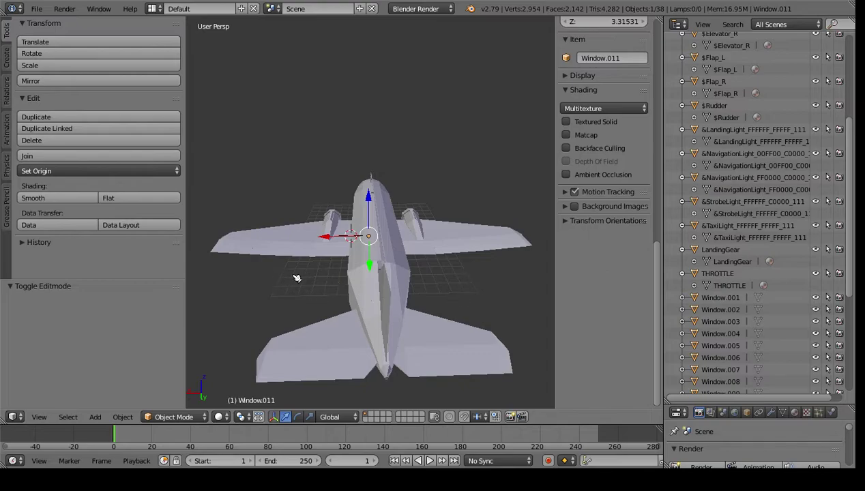
{"action": "scroll", "coordinate": [296, 280], "scroll_direction": "up", "scroll_amount": 5}
{"action": "middle_click_drag", "start_coordinate": [300, 290], "coordinate": [300, 259]}
{"action": "scroll", "coordinate": [547, 254], "scroll_direction": "down", "scroll_amount": 5}
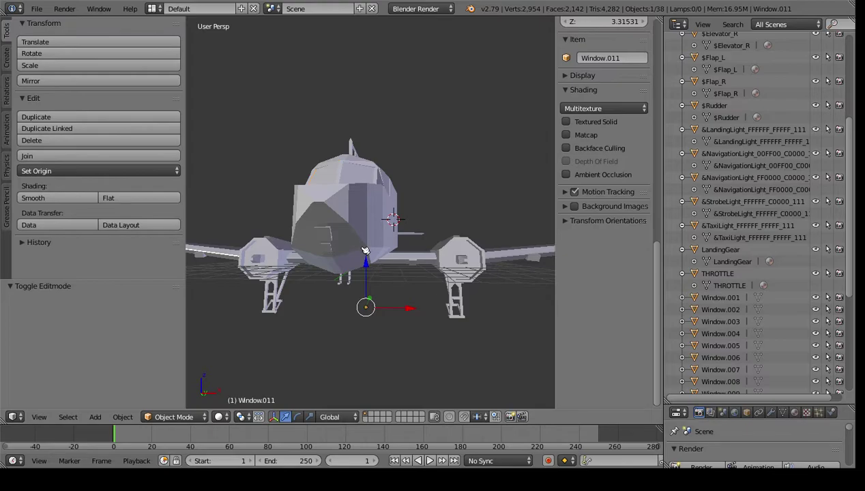
{"action": "middle_click_drag", "start_coordinate": [437, 290], "coordinate": [349, 331]}
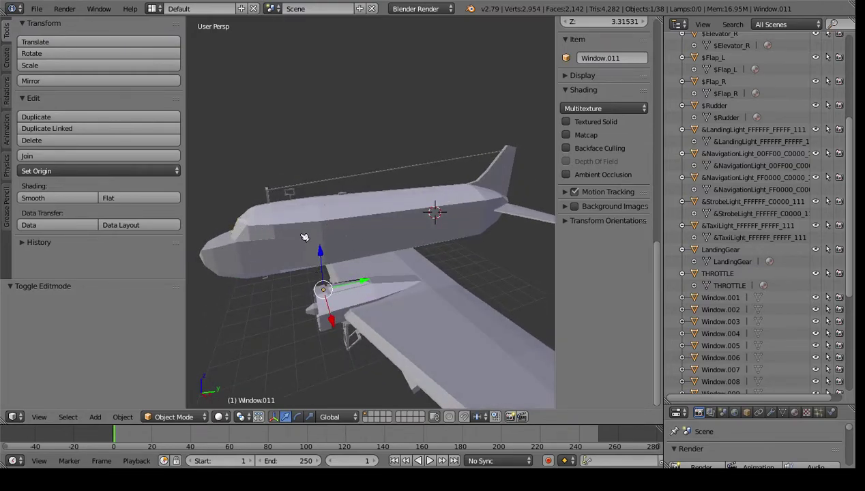
{"action": "middle_click_drag", "start_coordinate": [436, 335], "coordinate": [425, 296]}
{"action": "right_click", "coordinate": [303, 315]}
{"action": "key", "text": "g"}
{"action": "right_click", "coordinate": [301, 315]}
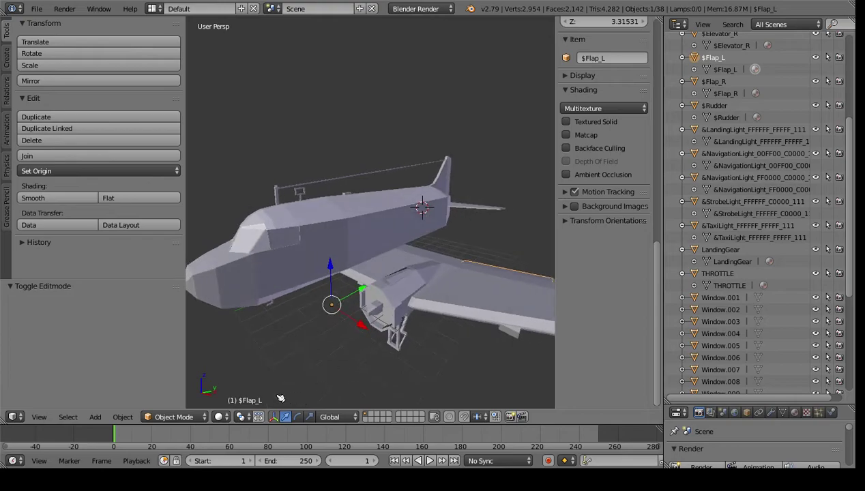
Set the viewport shading to Texture and select the airplane's main body
{"action": "left_click", "coordinate": [220, 417]}
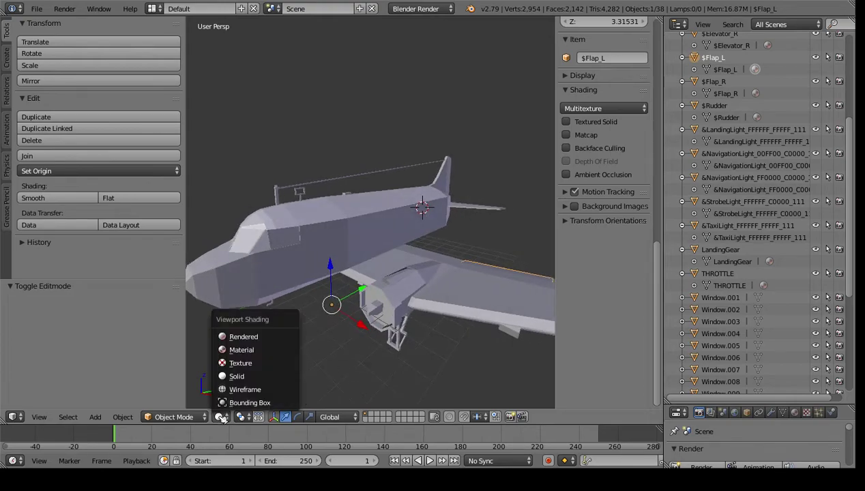
{"action": "left_click", "coordinate": [250, 364]}
{"action": "mouse_move", "coordinate": [326, 323]}
{"action": "middle_mouse_down"}
{"action": "mouse_move", "coordinate": [417, 293]}
{"action": "mouse_move", "coordinate": [388, 307]}
{"action": "middle_mouse_up"}
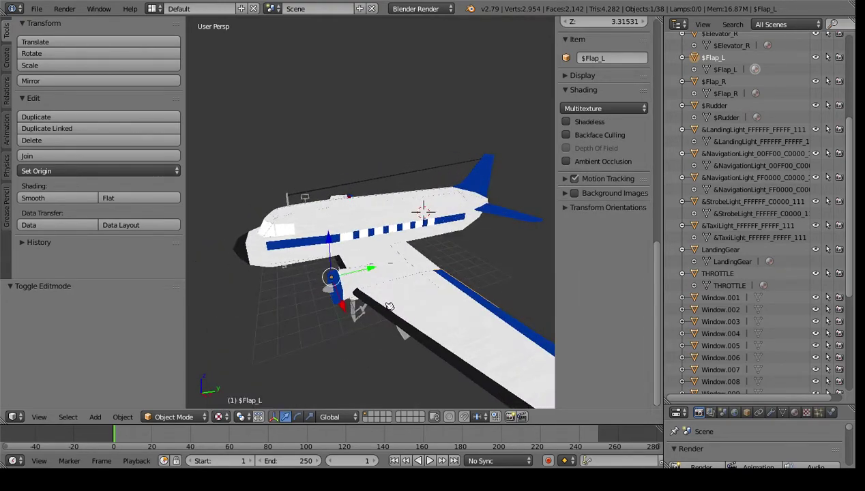
{"action": "right_click", "coordinate": [387, 307]}
{"action": "middle_click_drag", "start_coordinate": [300, 318], "coordinate": [345, 313]}
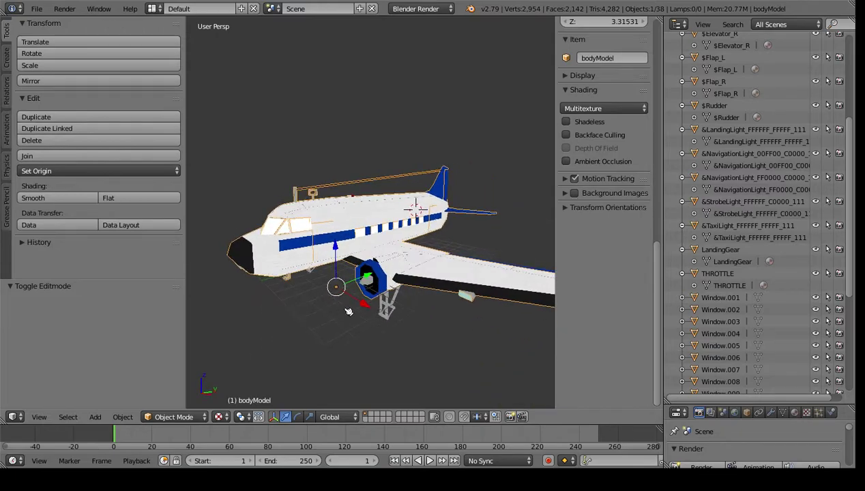
Hide the viewport's properties sidebar and bring the whole textured airplane into view
{"action": "key", "text": "n"}
{"action": "scroll", "coordinate": [472, 349], "scroll_direction": "down", "scroll_amount": 1}
{"action": "middle_click_drag", "start_coordinate": [481, 347], "coordinate": [429, 358]}
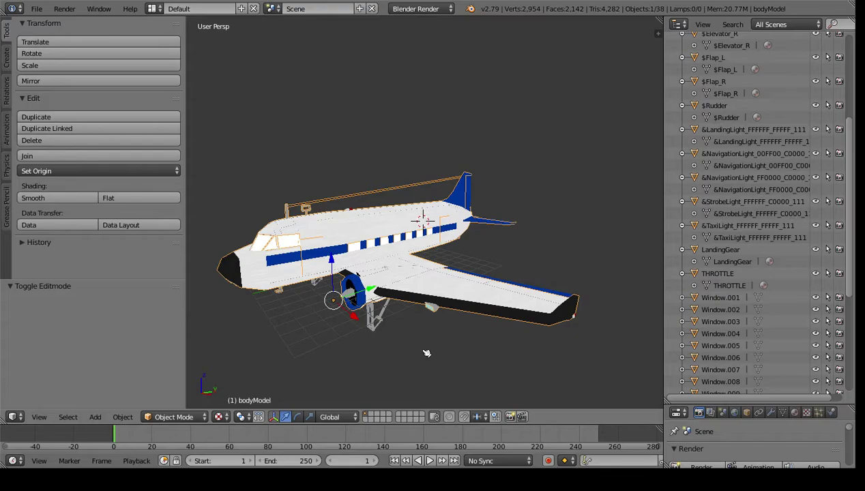